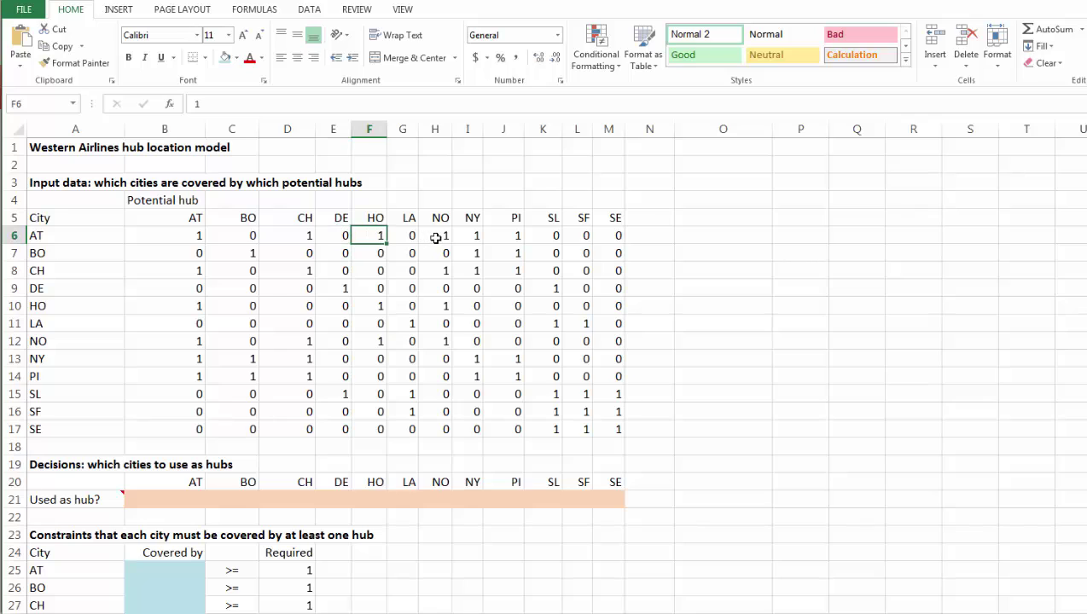
- Examine the hub coverage entries for city AT, the city list and the empty hub decision cells B21:M21
{"action": "left_click", "coordinate": [434, 236]}
{"action": "left_click", "coordinate": [467, 235]}
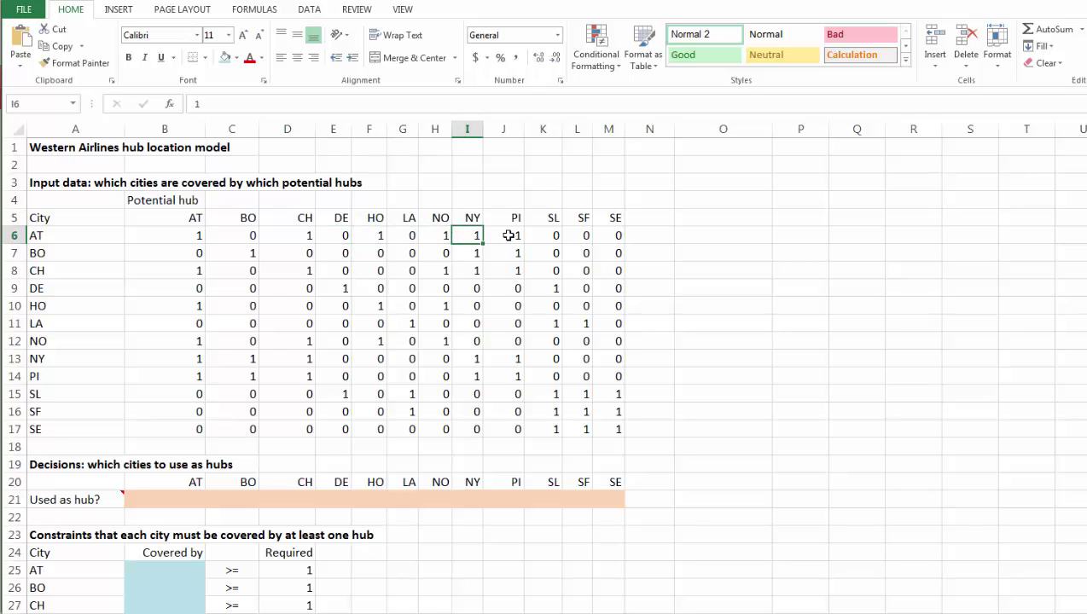
{"action": "left_click", "coordinate": [509, 235]}
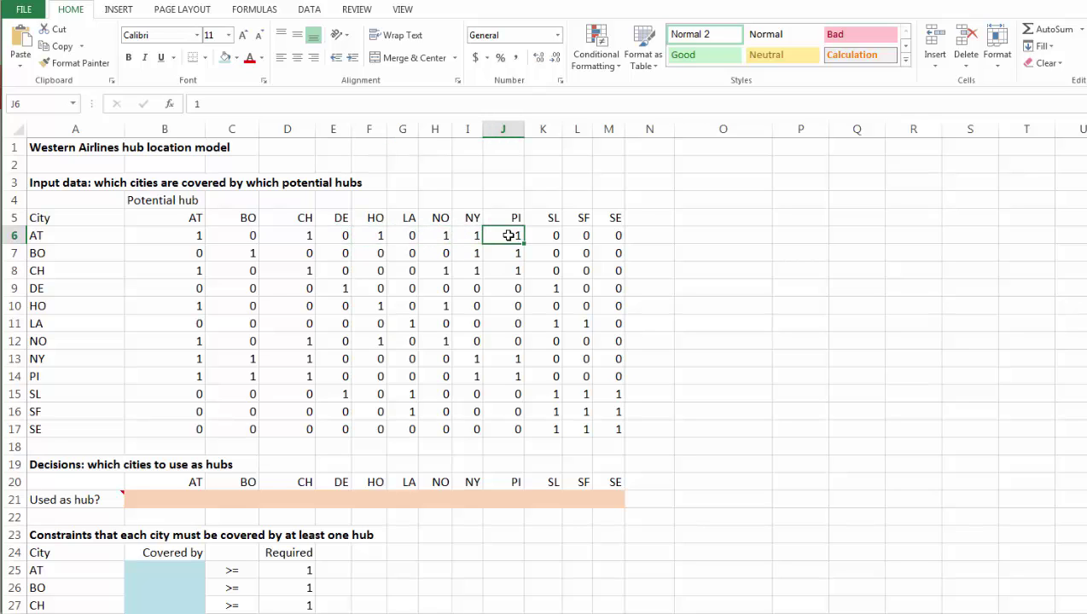
{"action": "left_click", "coordinate": [83, 251]}
{"action": "left_click", "coordinate": [73, 429]}
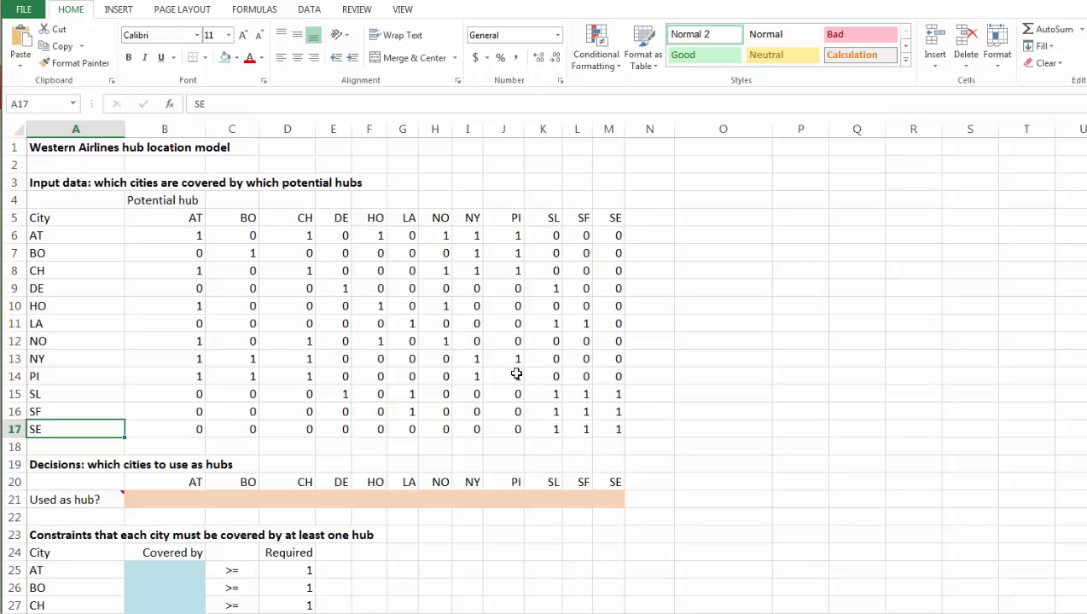
{"action": "left_click", "coordinate": [158, 499]}
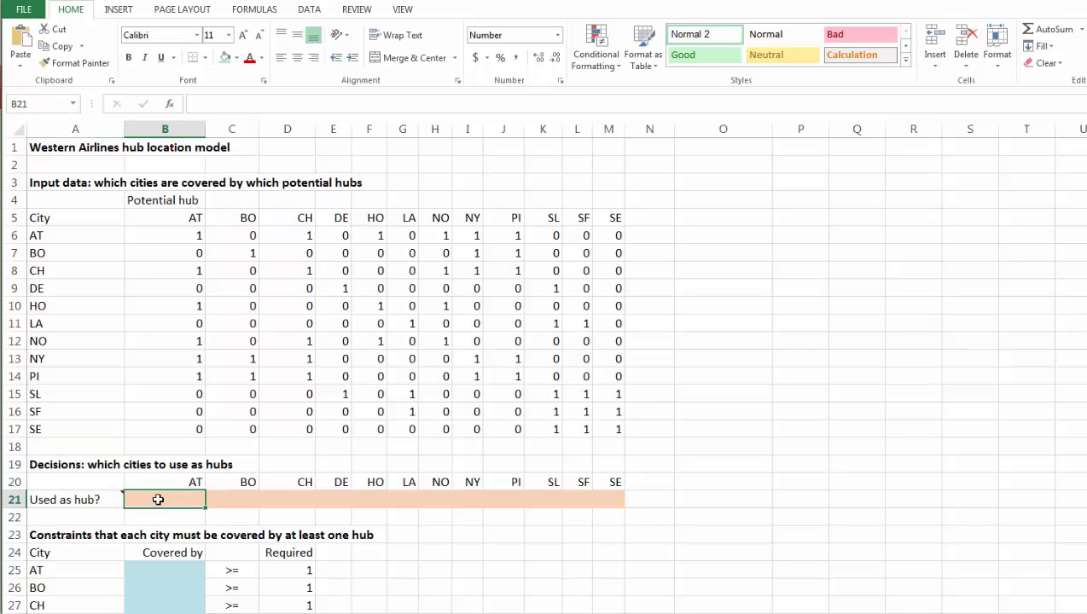
{"action": "mouse_move", "coordinate": [157, 499]}
{"action": "left_mouse_down"}
{"action": "mouse_move", "coordinate": [449, 509]}
{"action": "mouse_move", "coordinate": [553, 494]}
{"action": "mouse_move", "coordinate": [616, 505]}
{"action": "left_mouse_up"}
{"action": "left_click", "coordinate": [635, 514]}
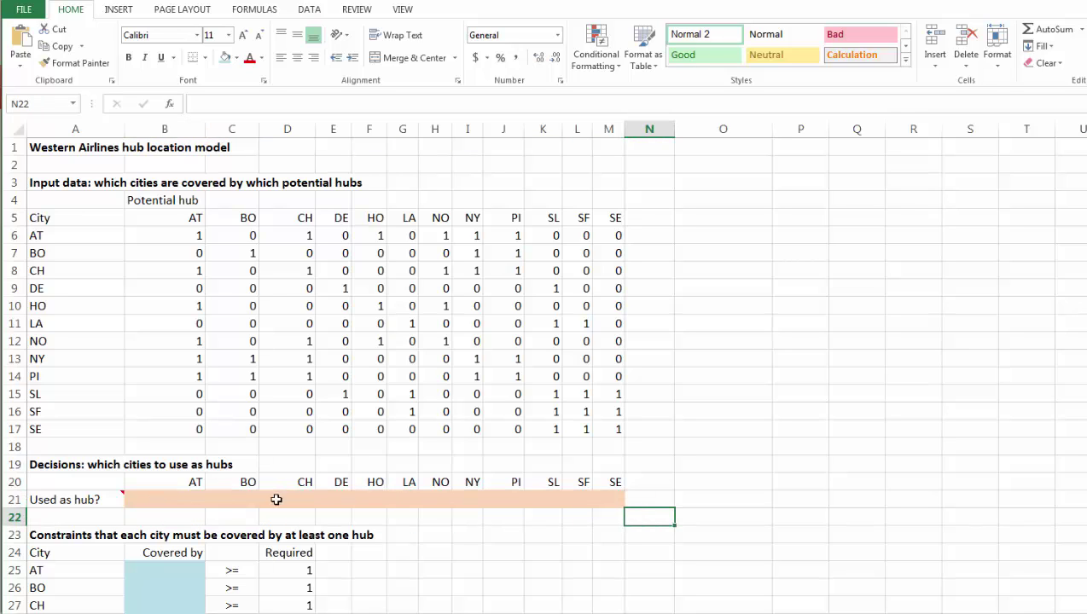
{"action": "left_click", "coordinate": [177, 499]}
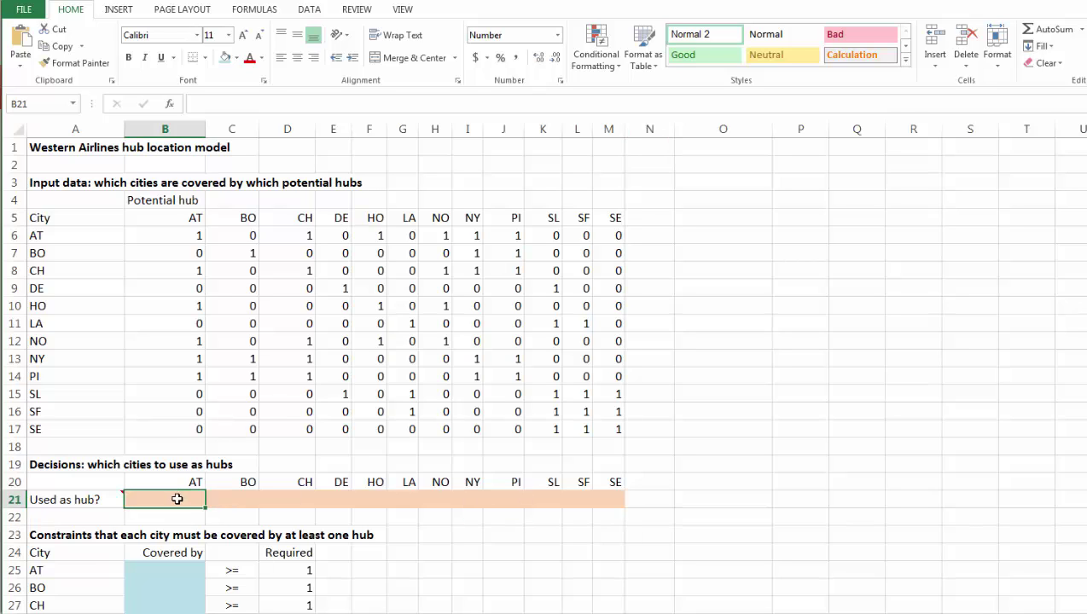
{"action": "left_click", "coordinate": [241, 499]}
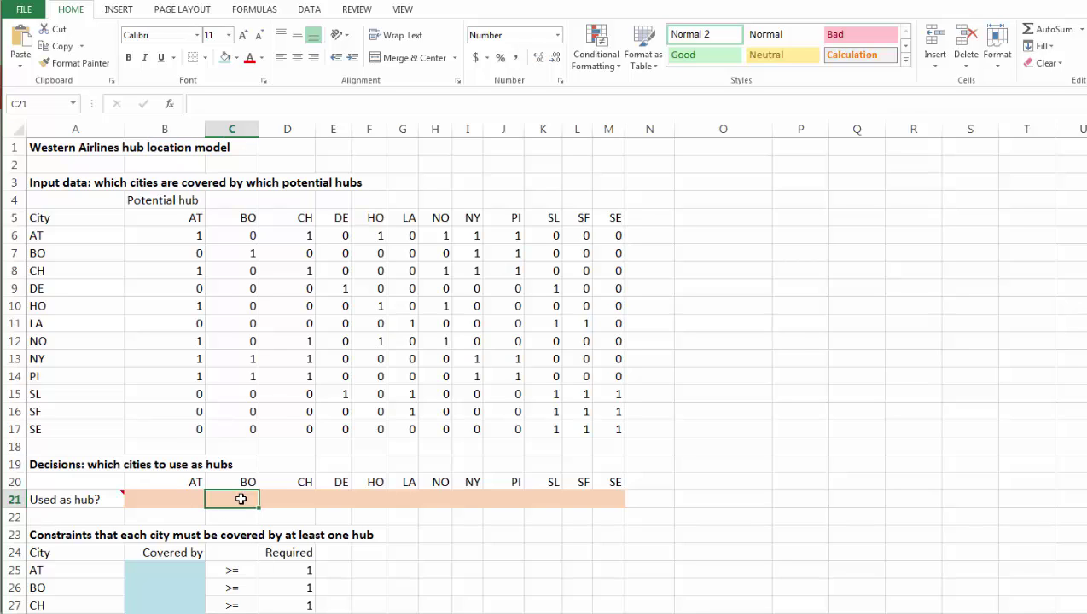
{"action": "left_click", "coordinate": [433, 551]}
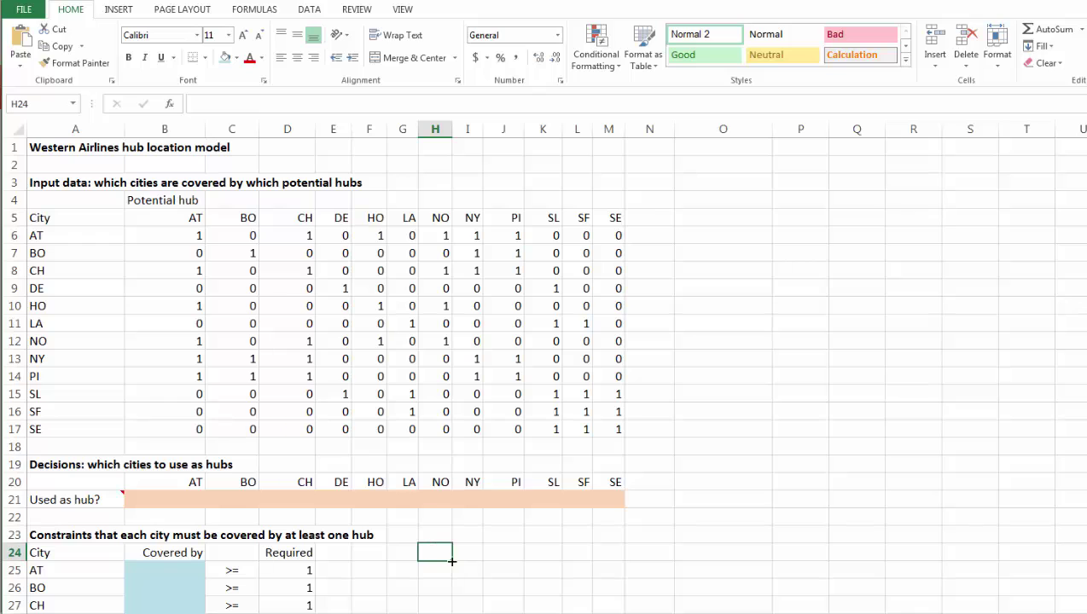
- Enter =SUMPRODUCT(B6:M6,$B$21:$M$21) in B25 to calculate how many hubs cover AT
{"action": "scroll", "coordinate": [516, 553], "scroll_direction": "down", "scroll_amount": 1}
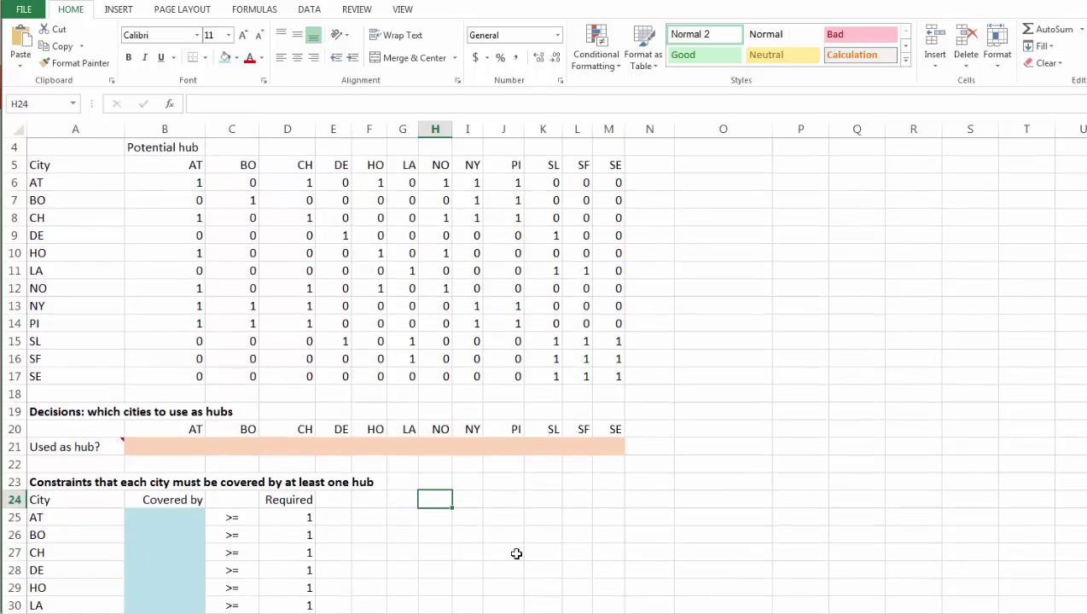
{"action": "left_click", "coordinate": [148, 520]}
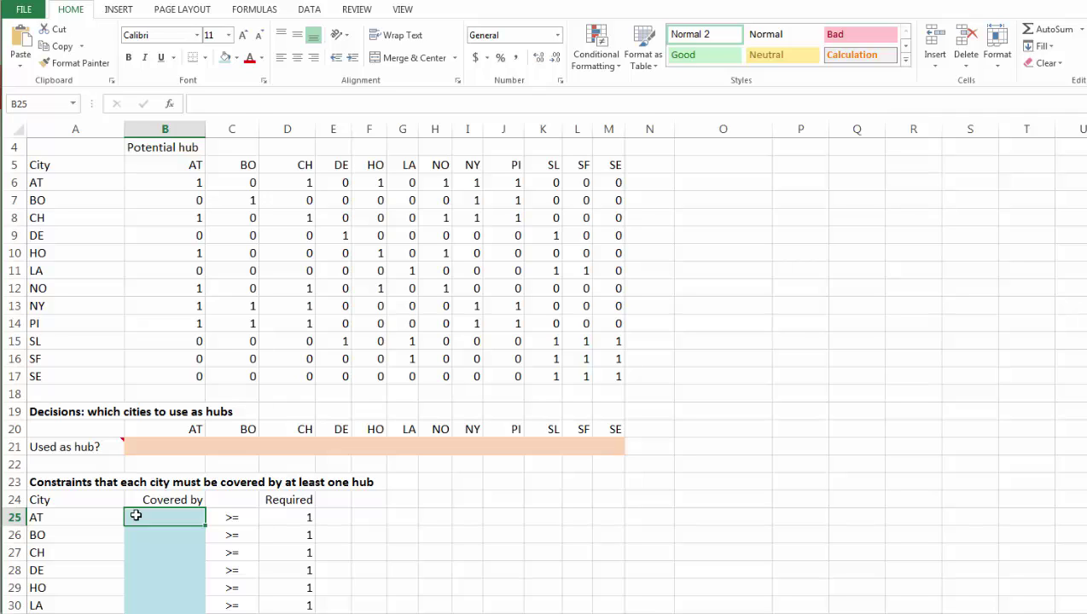
{"action": "type", "text": "=sump"}
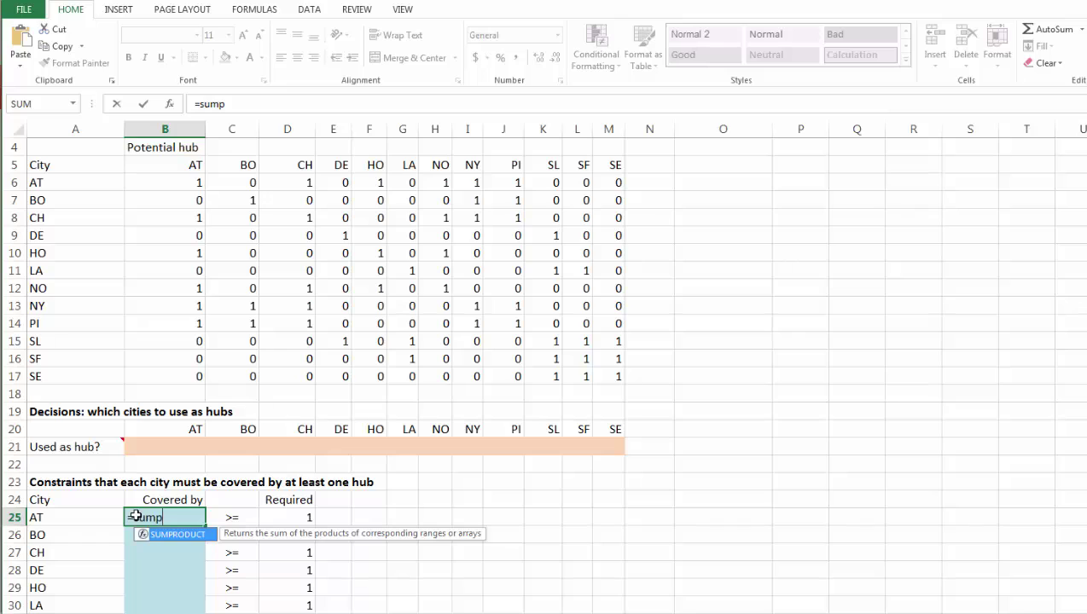
{"action": "double_click", "coordinate": [190, 537]}
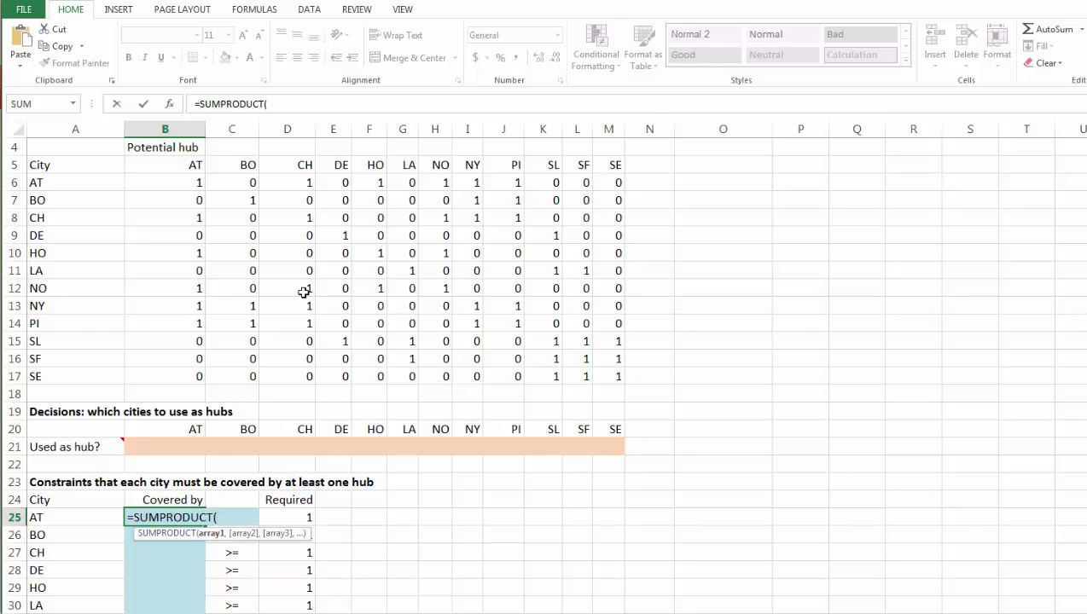
{"action": "left_click_drag", "start_coordinate": [160, 182], "coordinate": [614, 183]}
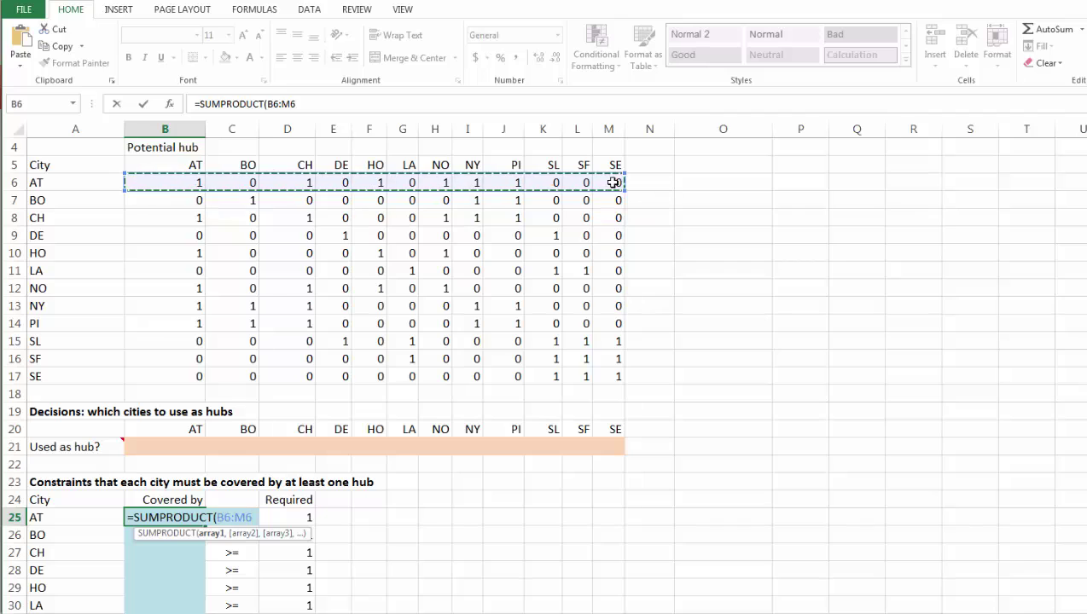
{"action": "type", "text": ","}
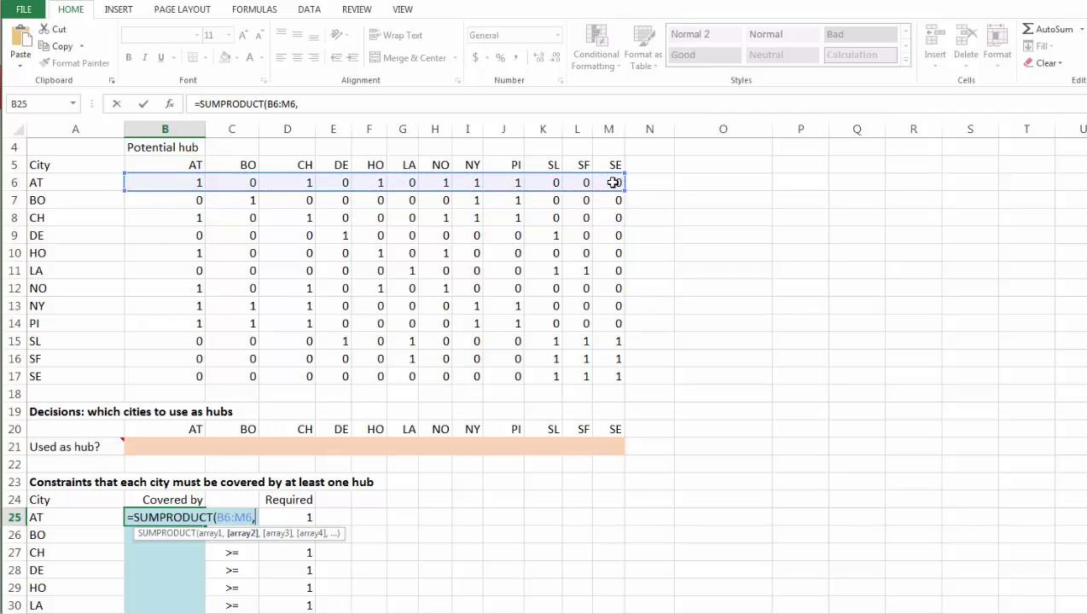
{"action": "left_click_drag", "start_coordinate": [173, 446], "coordinate": [607, 449]}
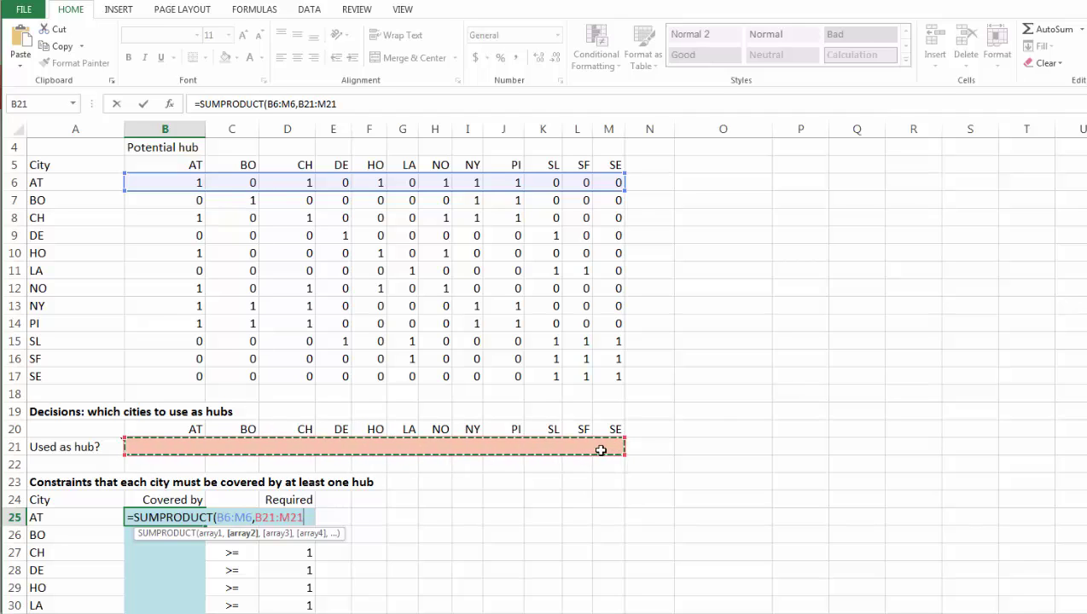
{"action": "key", "text": "F4"}
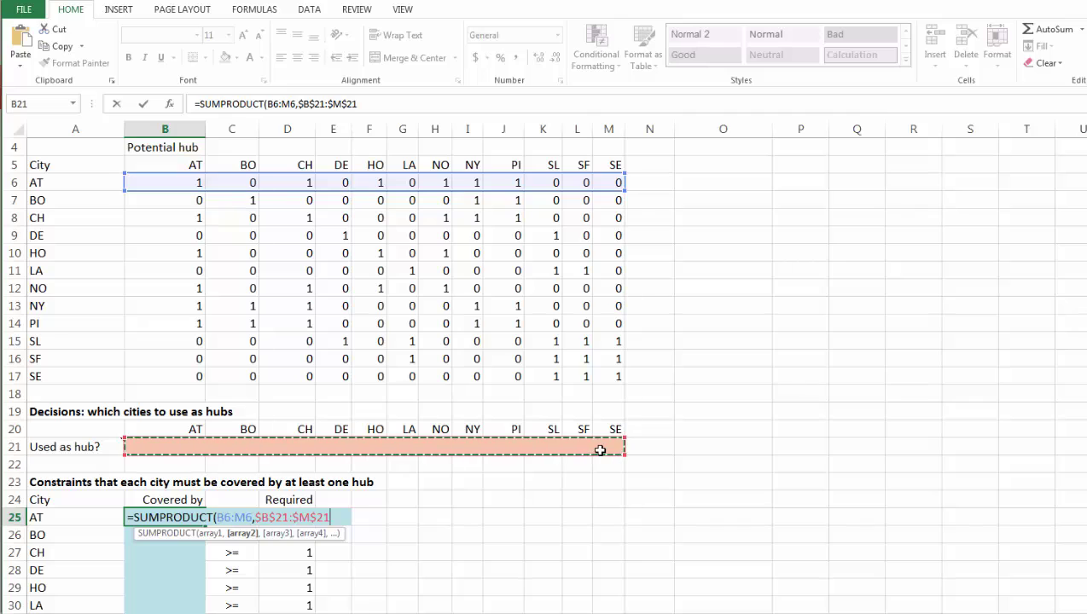
{"action": "type", "text": ")"}
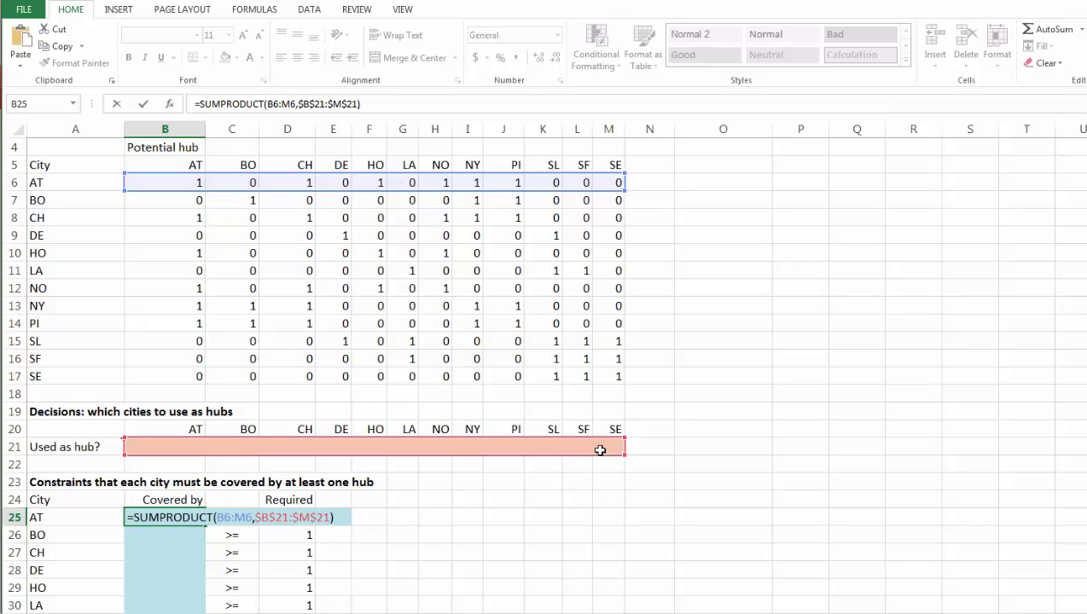
{"action": "key", "text": "Return"}
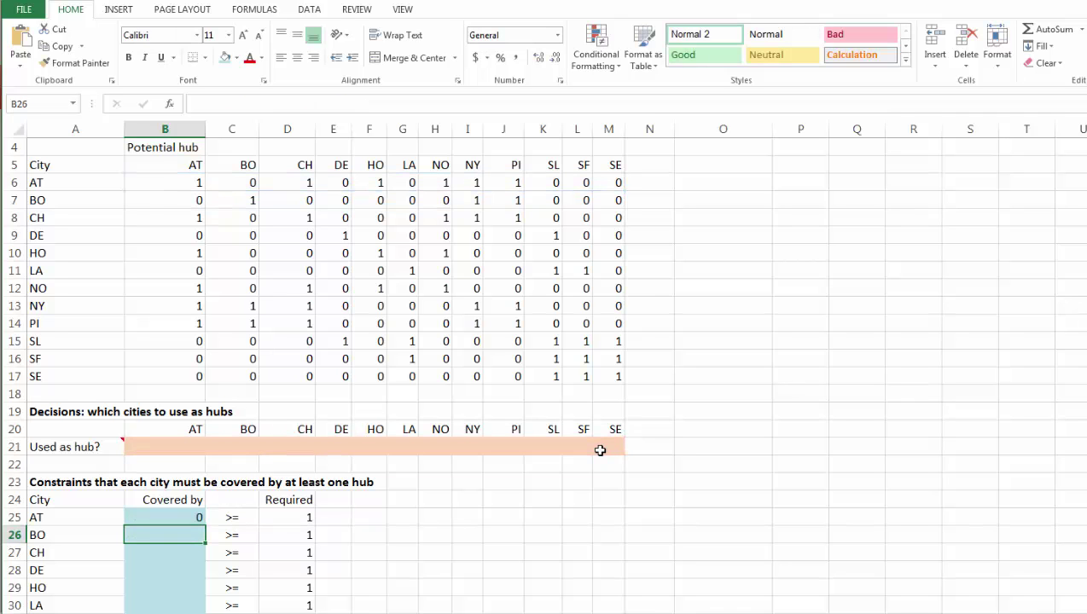
- Copy the coverage formula from B25 down through B36 for the remaining cities
{"action": "left_click", "coordinate": [288, 517]}
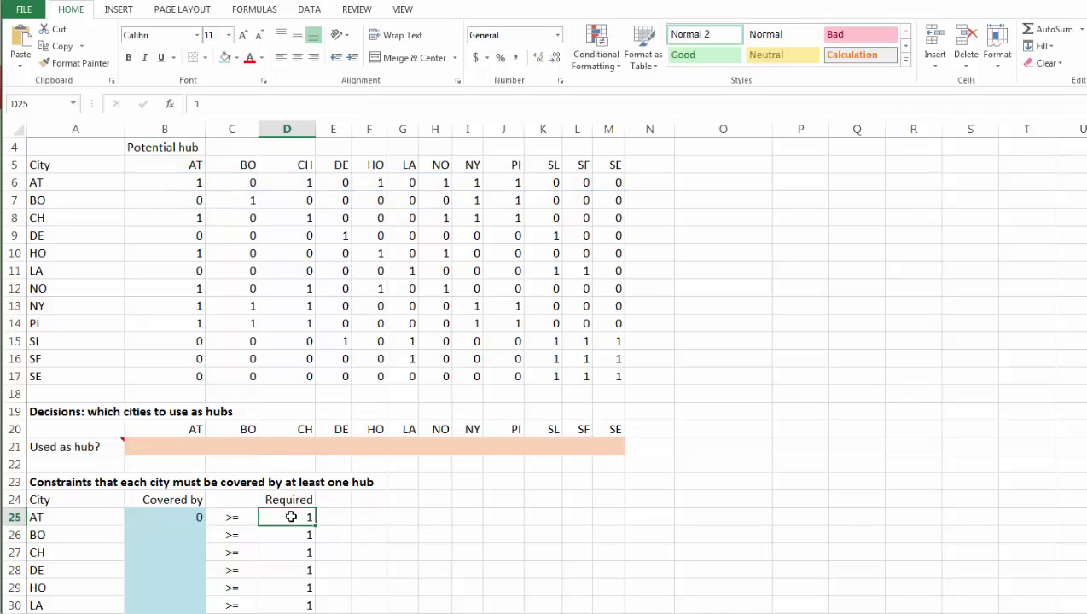
{"action": "scroll", "coordinate": [282, 503], "scroll_direction": "down", "scroll_amount": 4}
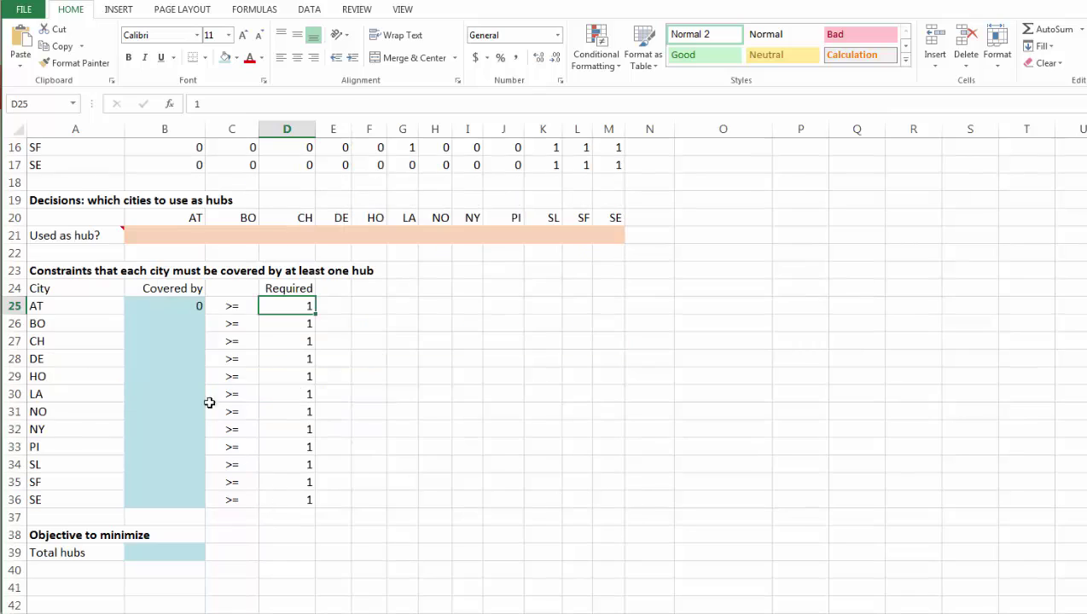
{"action": "left_click", "coordinate": [173, 307]}
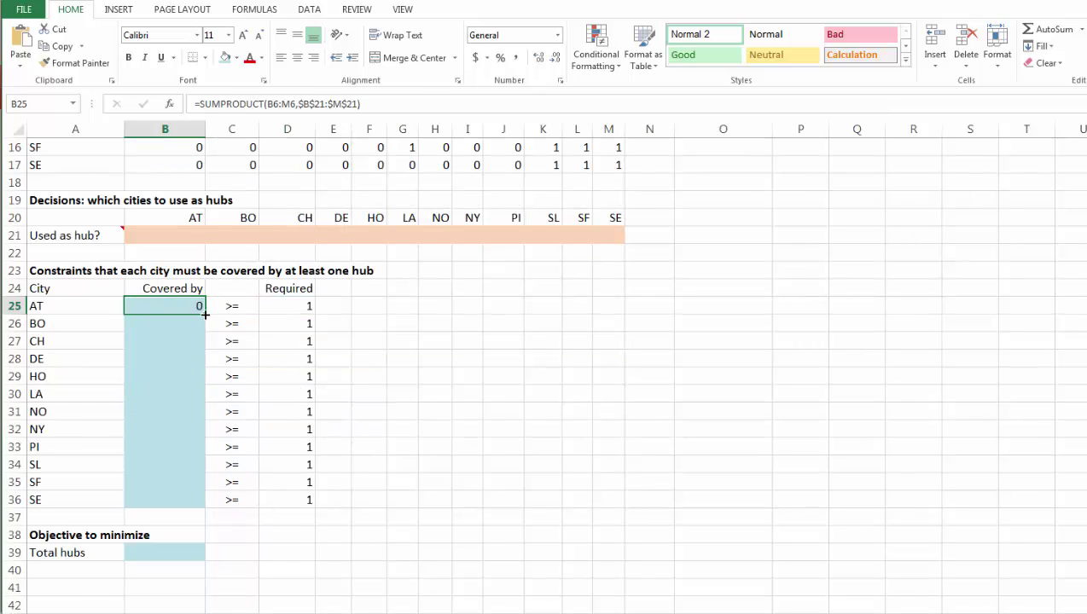
{"action": "left_click_drag", "start_coordinate": [204, 325], "coordinate": [203, 507]}
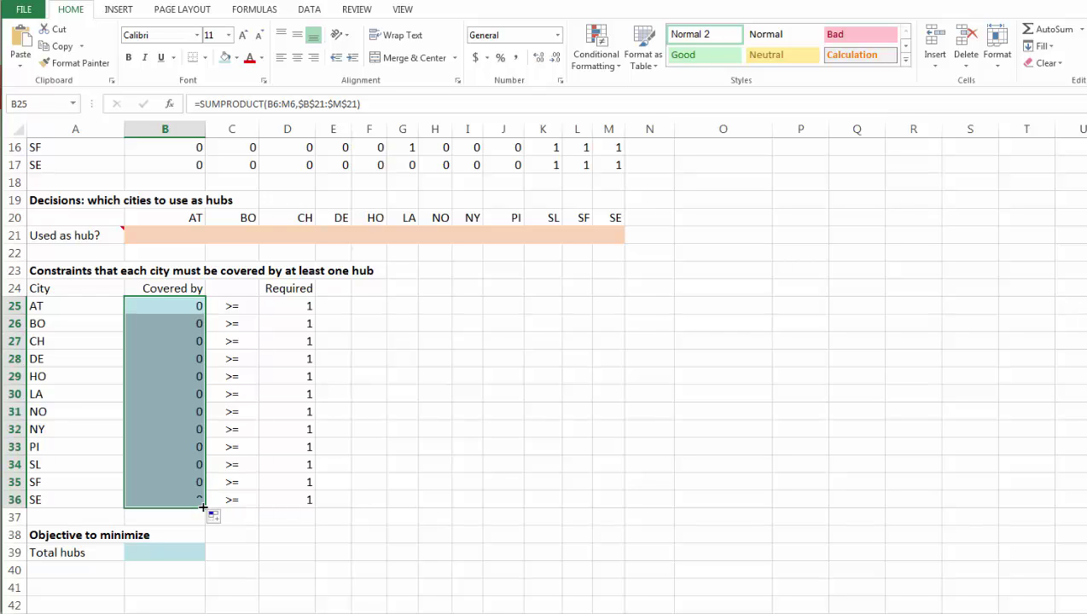
- Enter =SUM(B21:M21) in B39 to calculate the total hubs
{"action": "left_click", "coordinate": [165, 555]}
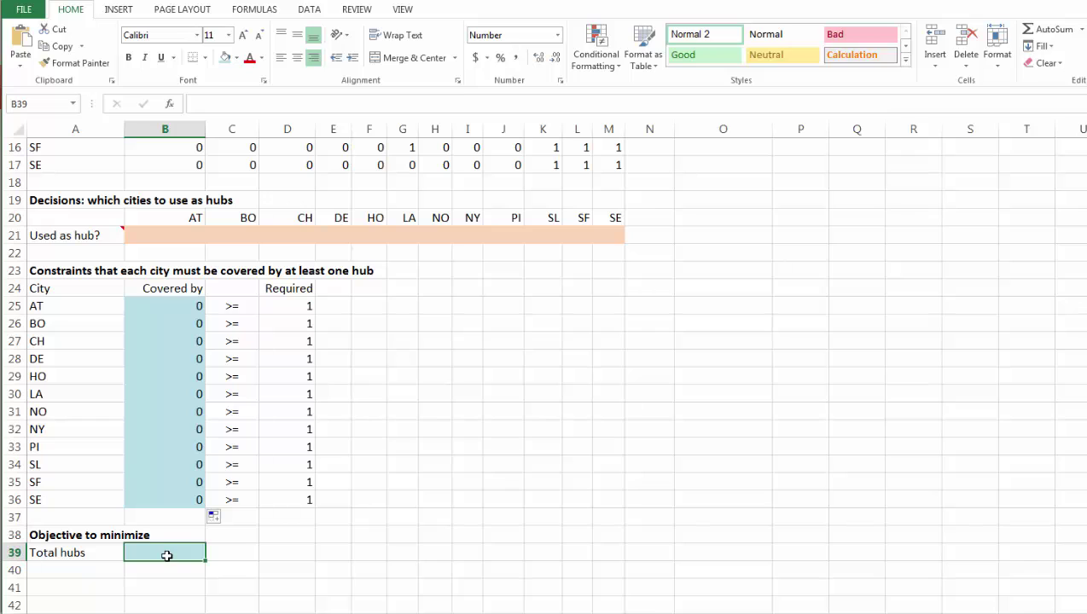
{"action": "type", "text": "=sum"}
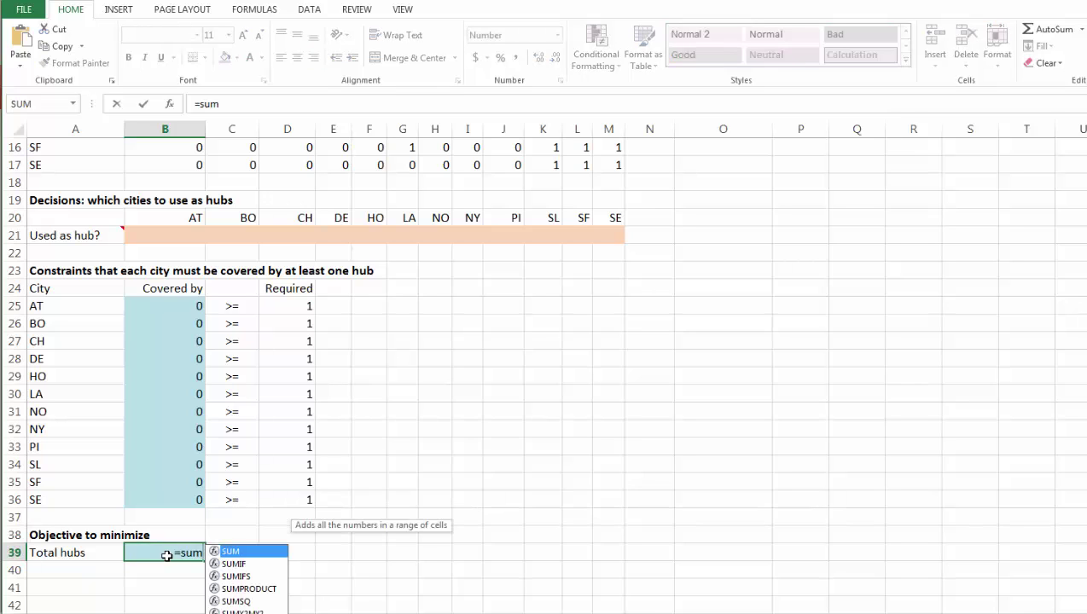
{"action": "type", "text": "("}
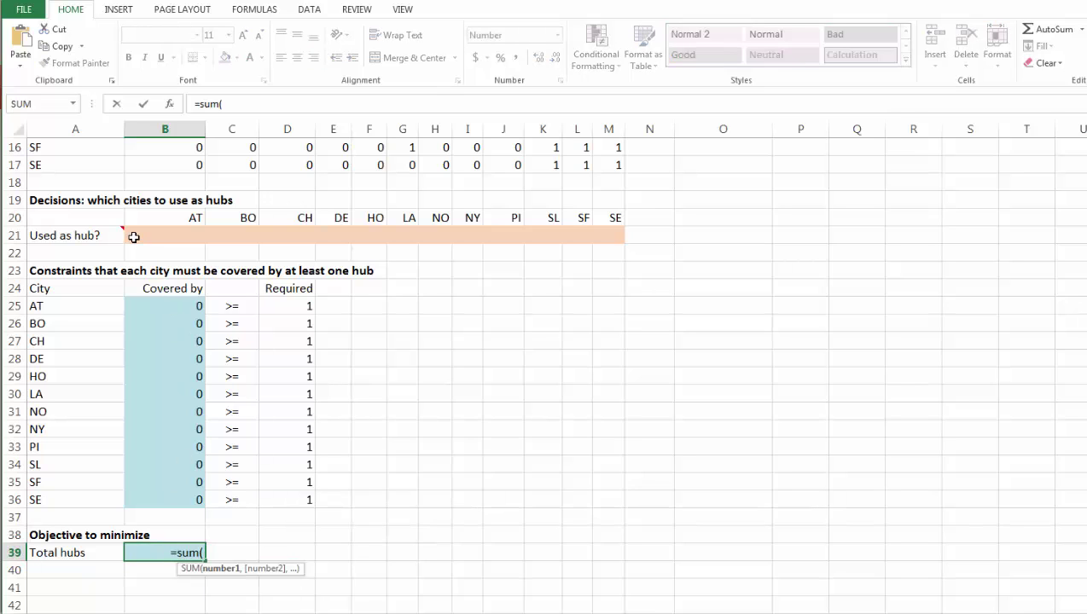
{"action": "left_click_drag", "start_coordinate": [129, 236], "coordinate": [603, 243]}
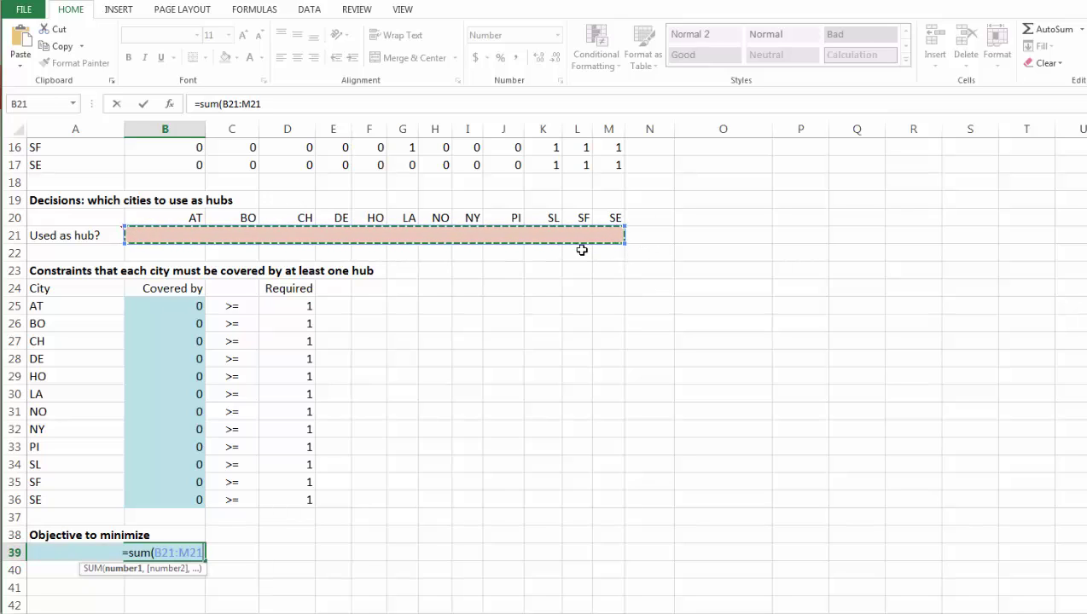
{"action": "type", "text": ")"}
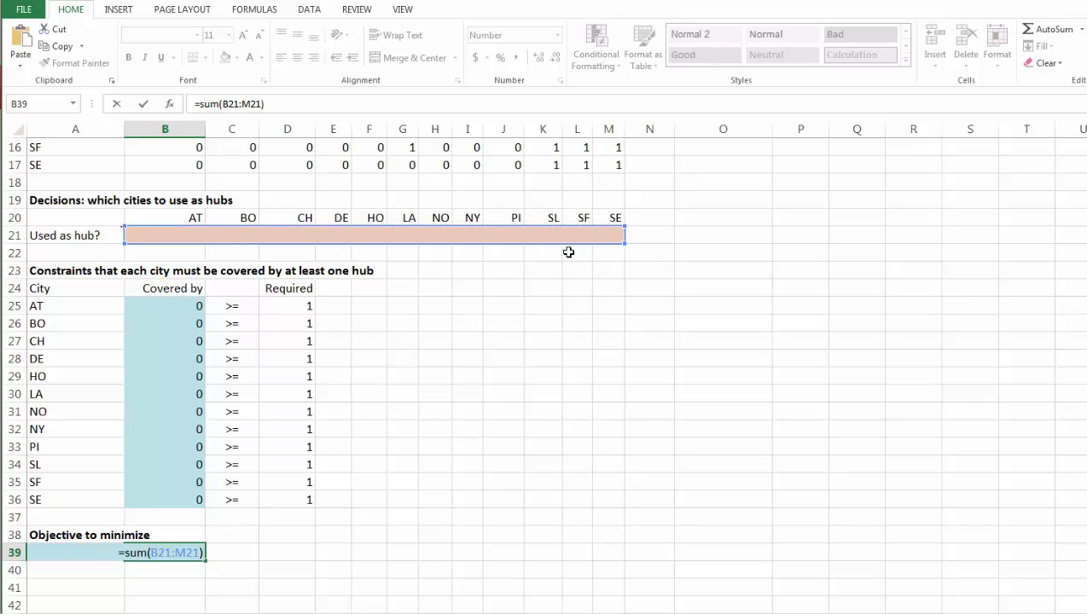
{"action": "key", "text": "Return"}
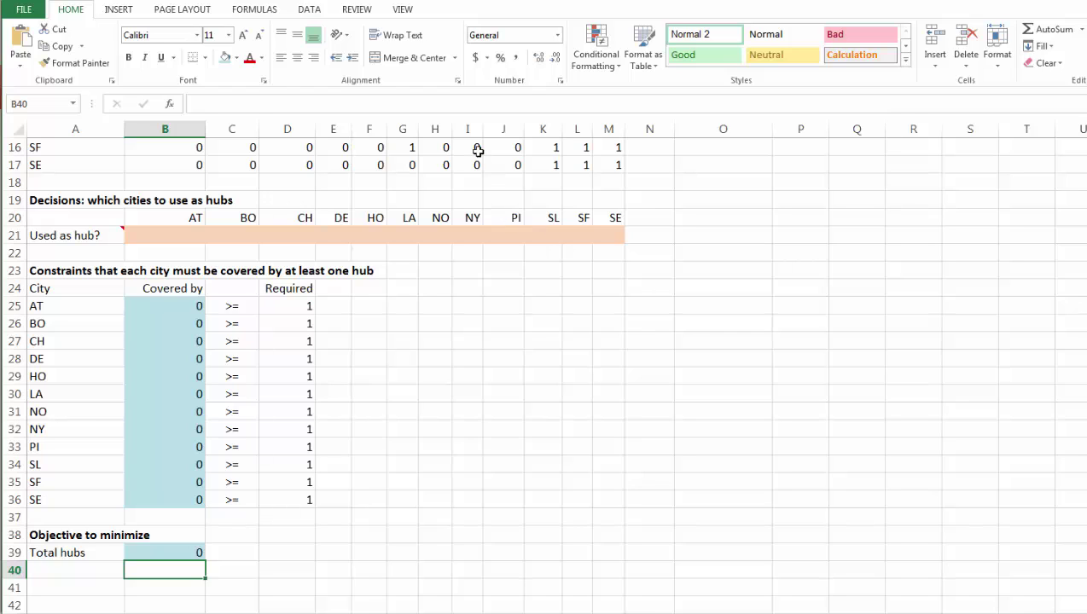
- Set up Solver to minimize the total hubs in B39 by changing the decision cells B21:M21
{"action": "left_click", "coordinate": [312, 10]}
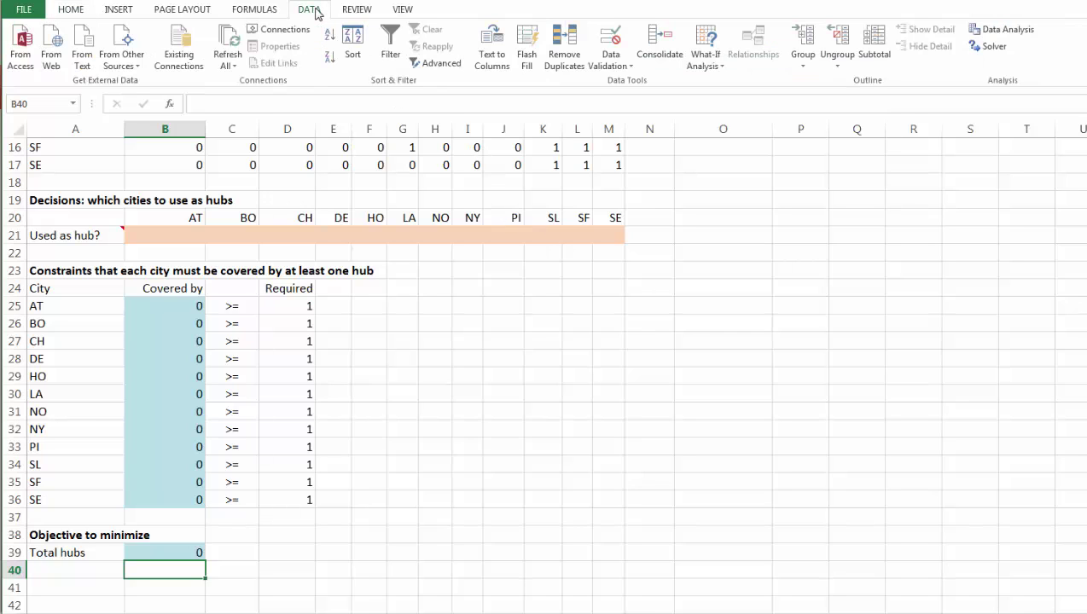
{"action": "left_click", "coordinate": [989, 48]}
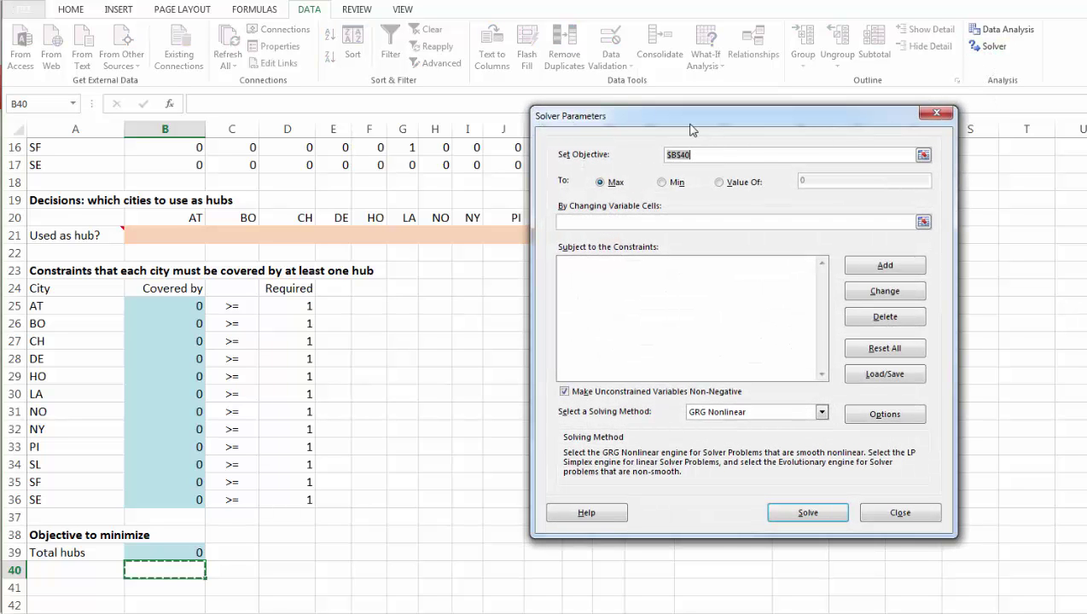
{"action": "left_click_drag", "start_coordinate": [675, 121], "coordinate": [782, 154]}
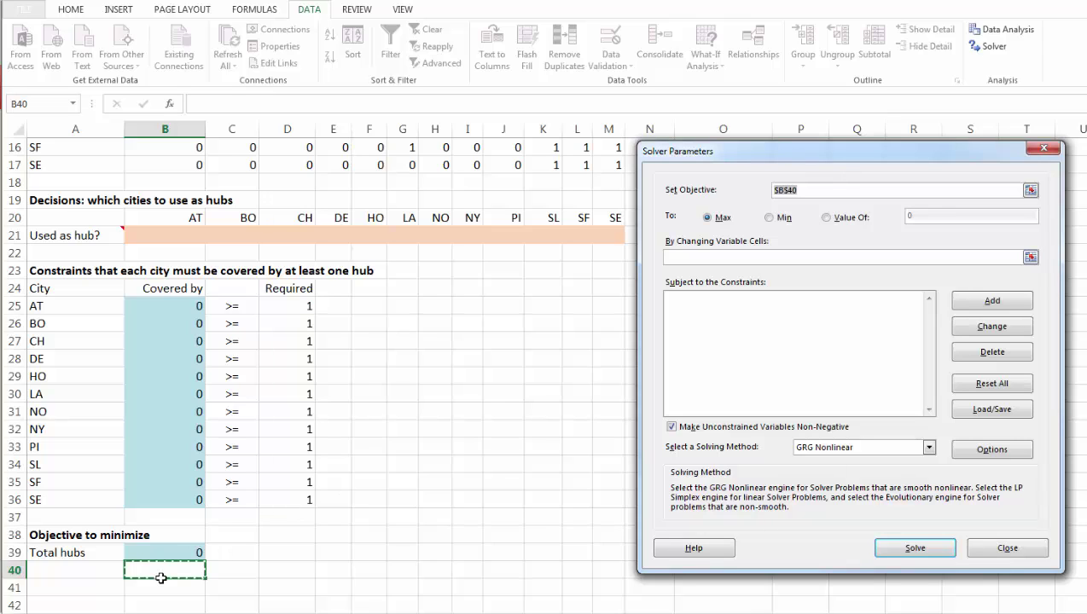
{"action": "left_click", "coordinate": [162, 553]}
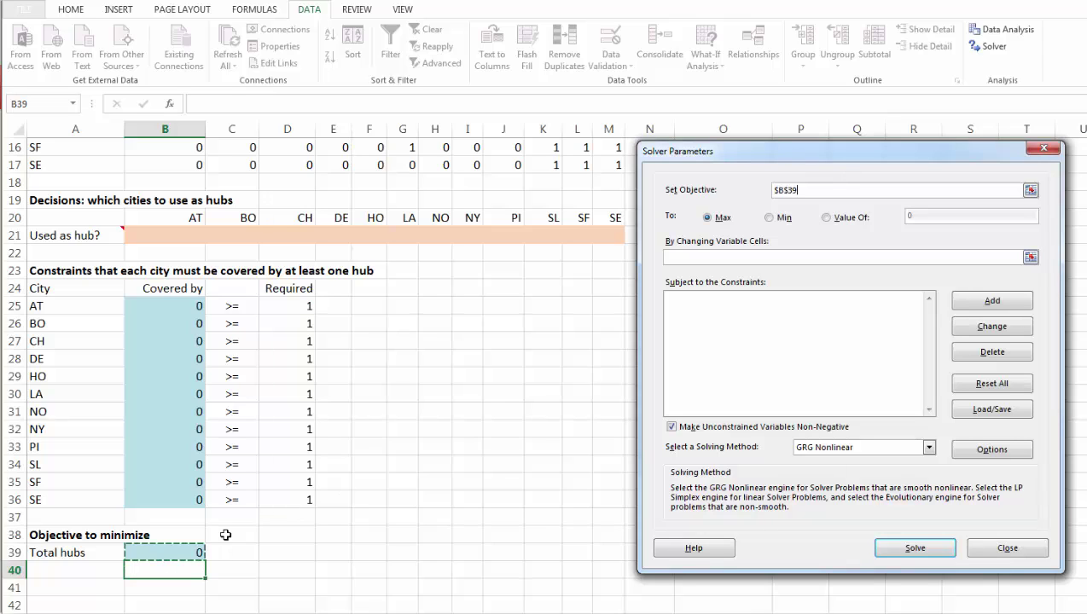
{"action": "left_click", "coordinate": [770, 217]}
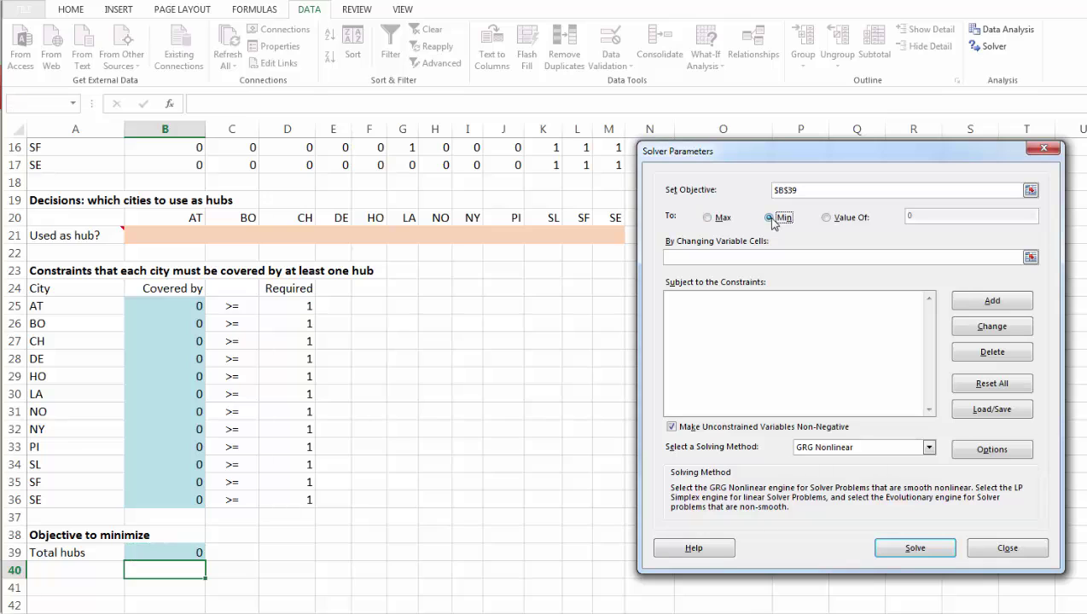
{"action": "left_click", "coordinate": [714, 258]}
{"action": "left_click_drag", "start_coordinate": [164, 237], "coordinate": [598, 228]}
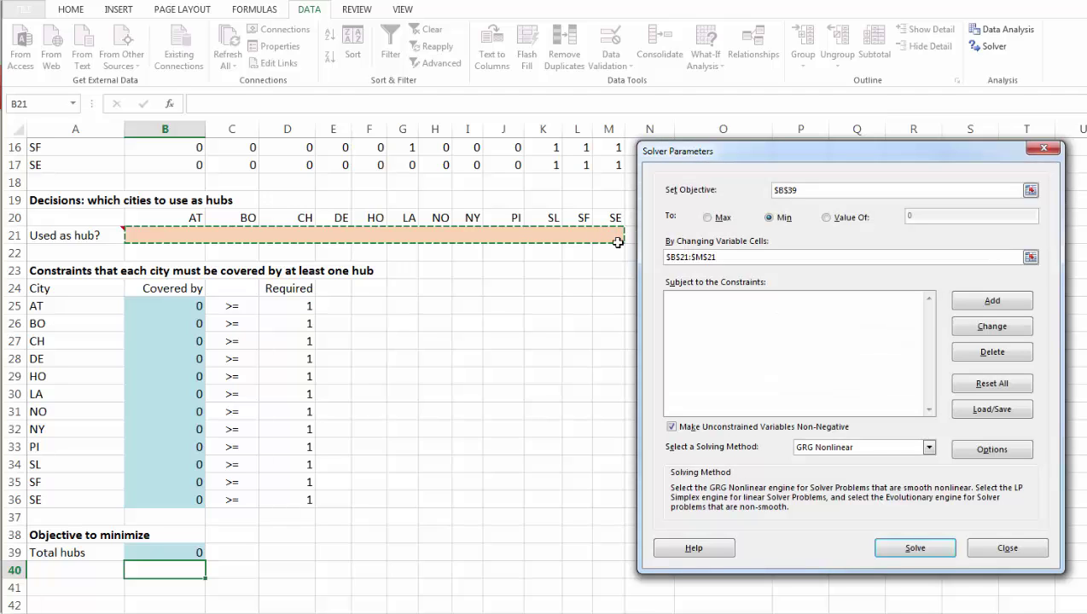
- Add a Solver constraint requiring the coverage counts B25:B36 to be >= the required values in D25:D36
{"action": "left_click", "coordinate": [993, 303]}
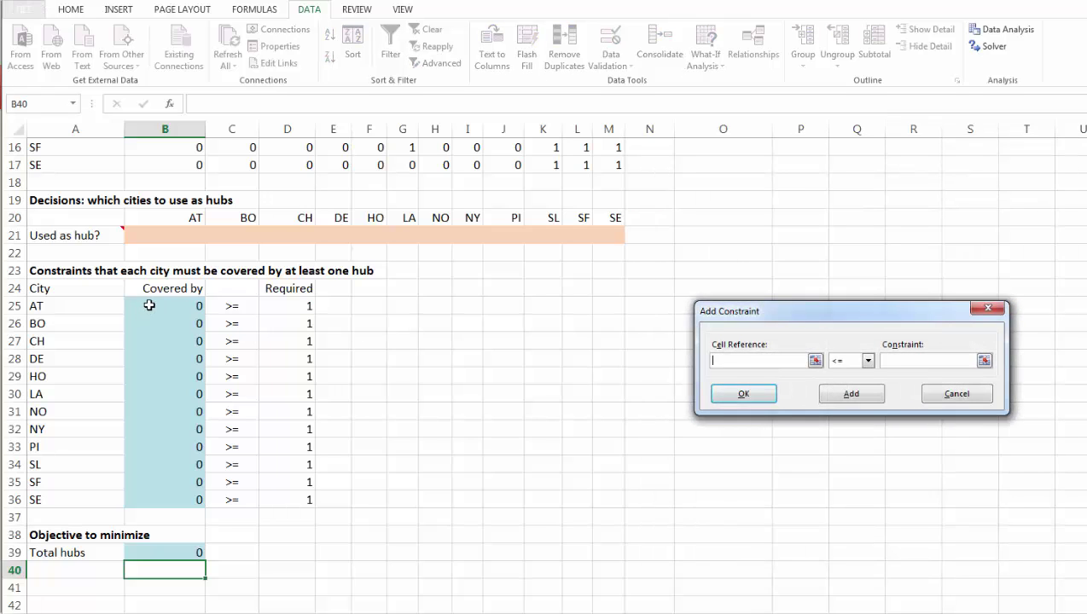
{"action": "left_click_drag", "start_coordinate": [149, 304], "coordinate": [160, 498]}
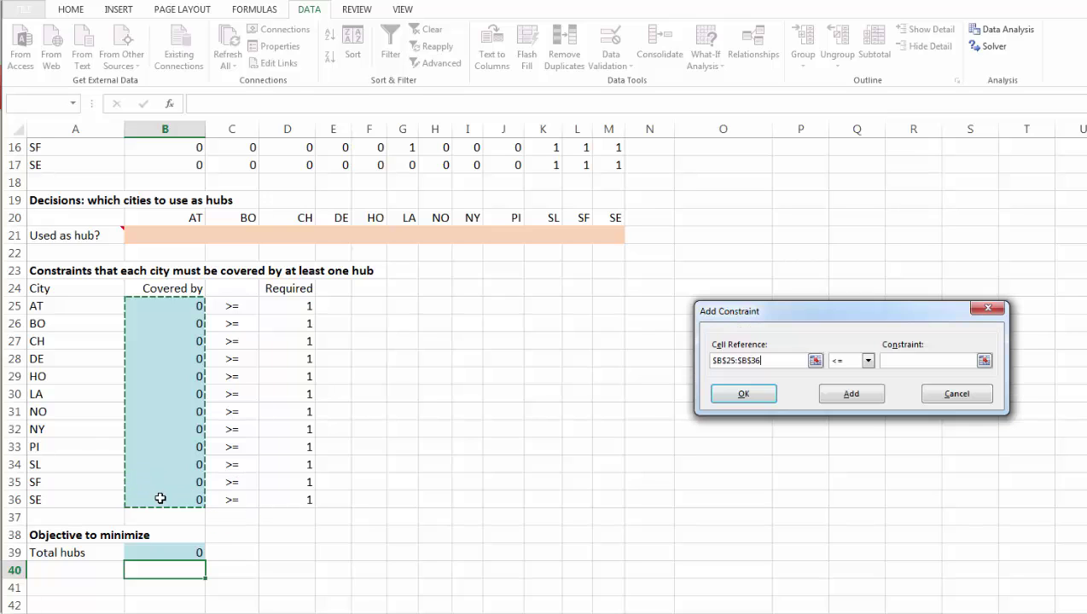
{"action": "left_click", "coordinate": [868, 361]}
{"action": "left_click", "coordinate": [840, 391]}
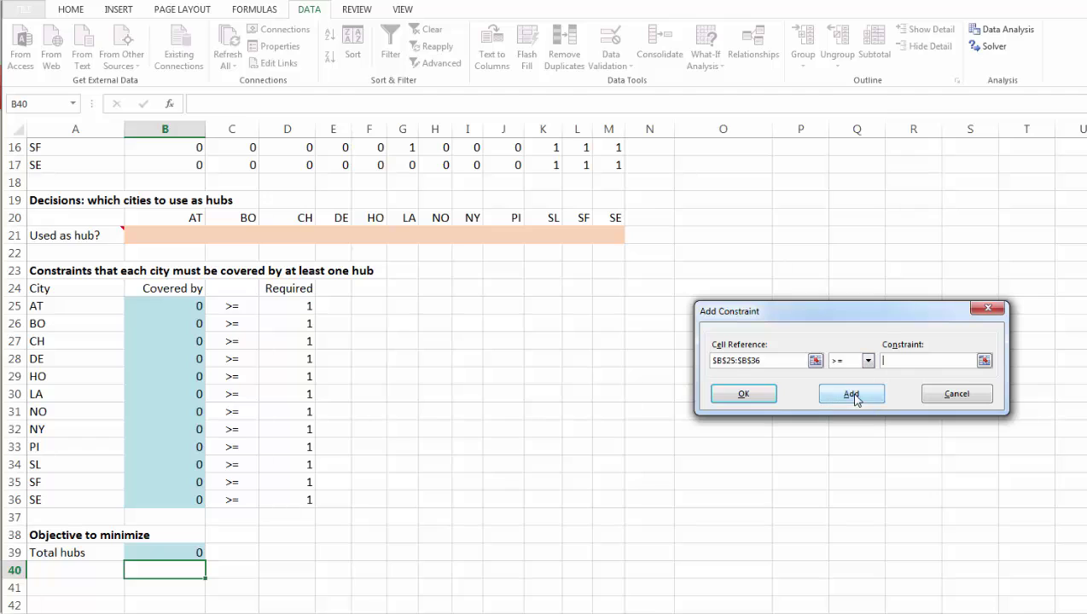
{"action": "left_click_drag", "start_coordinate": [302, 305], "coordinate": [300, 497]}
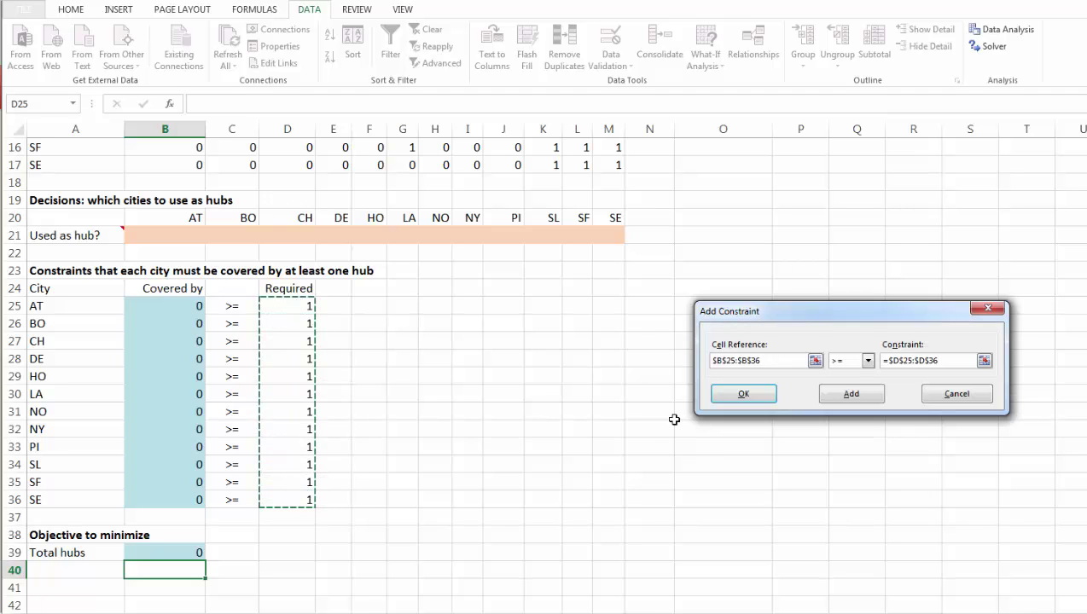
{"action": "left_click", "coordinate": [859, 394]}
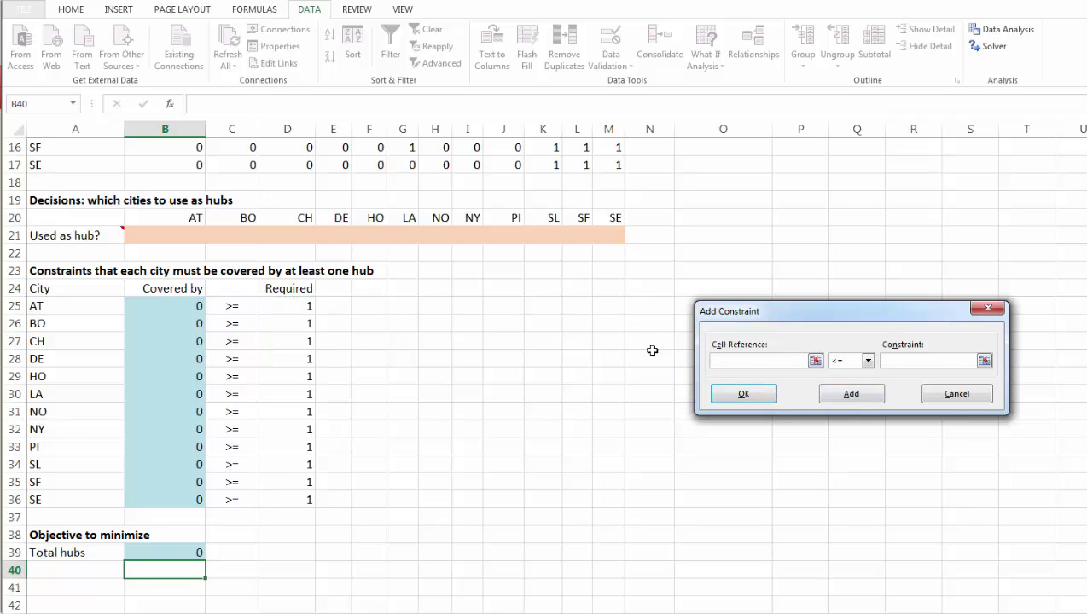
- Add a Solver constraint making the hub decision cells B21:M21 binary
{"action": "left_click_drag", "start_coordinate": [161, 236], "coordinate": [604, 243]}
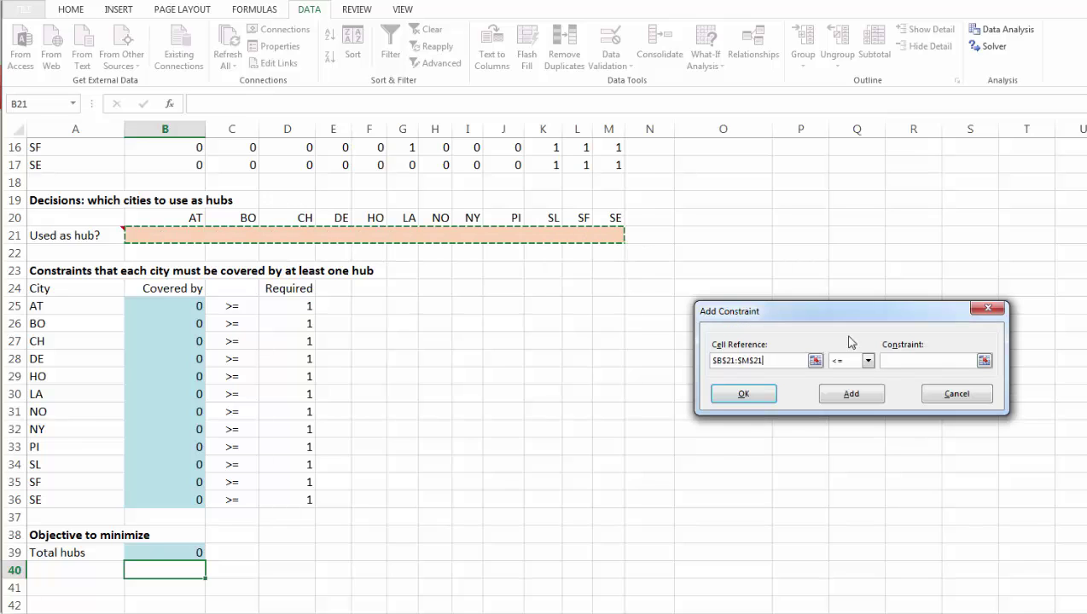
{"action": "left_click", "coordinate": [867, 360]}
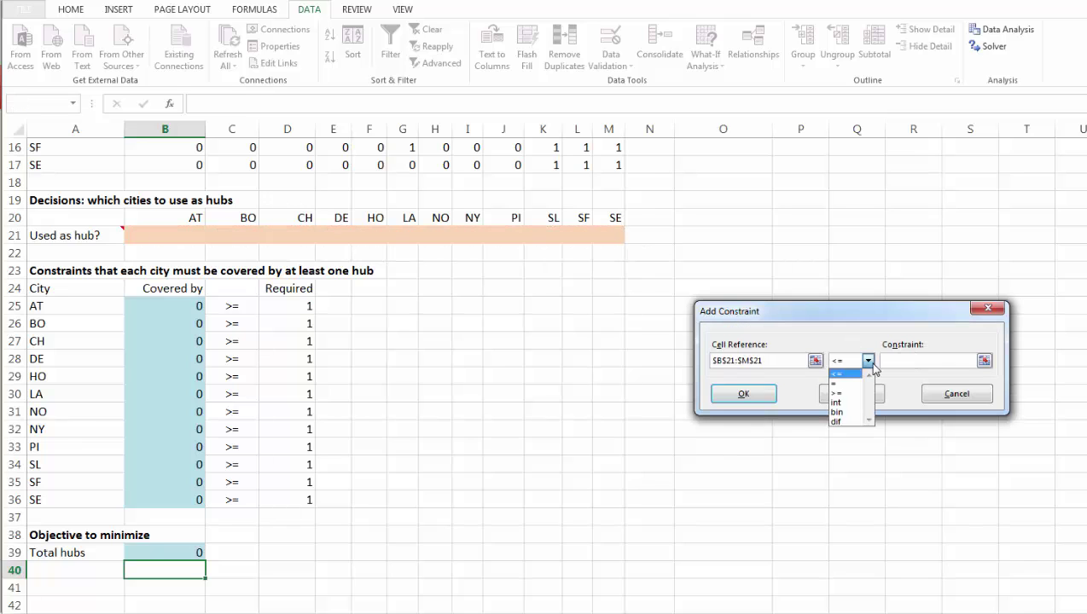
{"action": "left_click", "coordinate": [855, 413]}
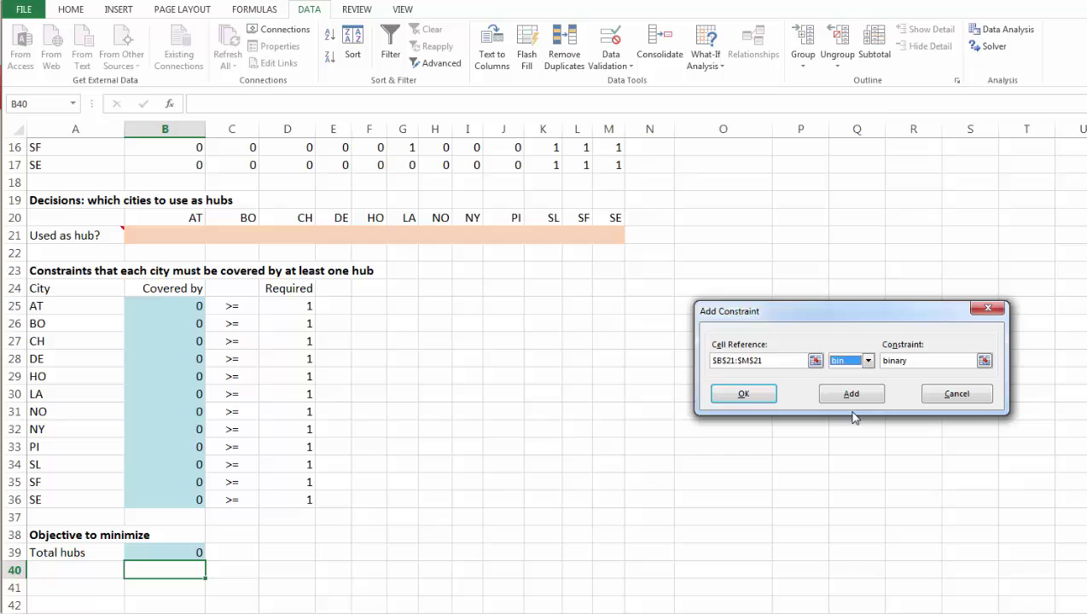
{"action": "left_click", "coordinate": [744, 396]}
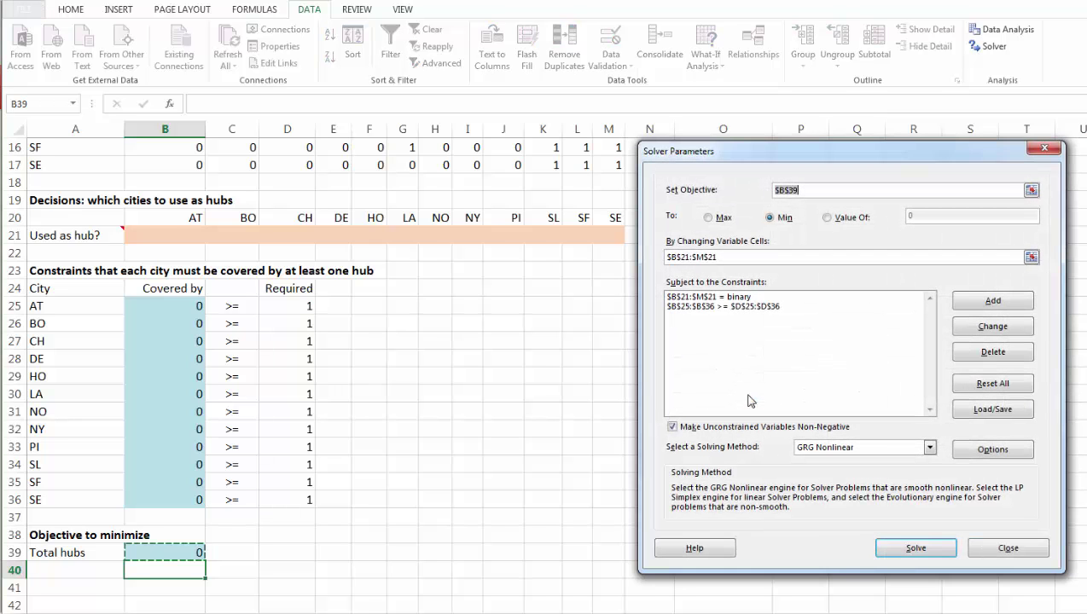
- Choose Simplex LP as the solving method and set the integer optimality to 0%
{"action": "left_click", "coordinate": [928, 447]}
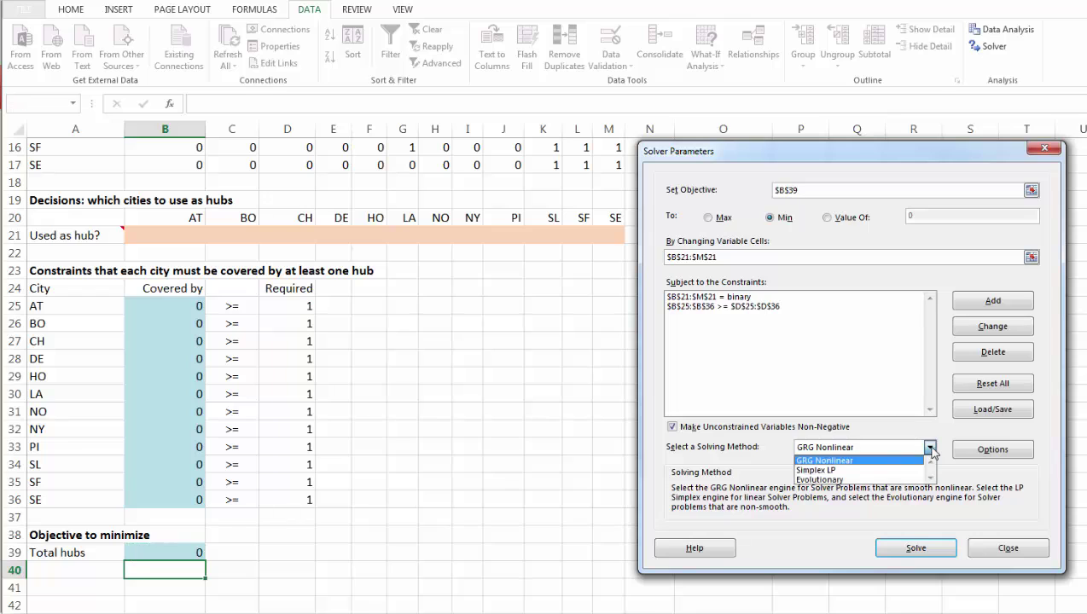
{"action": "left_click", "coordinate": [874, 470]}
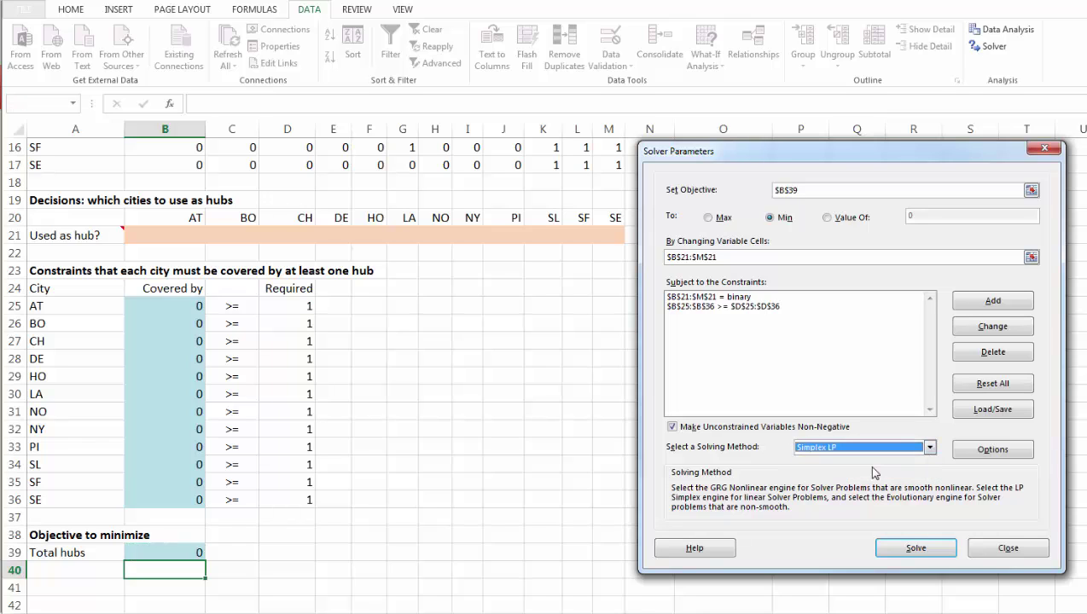
{"action": "left_click", "coordinate": [992, 450]}
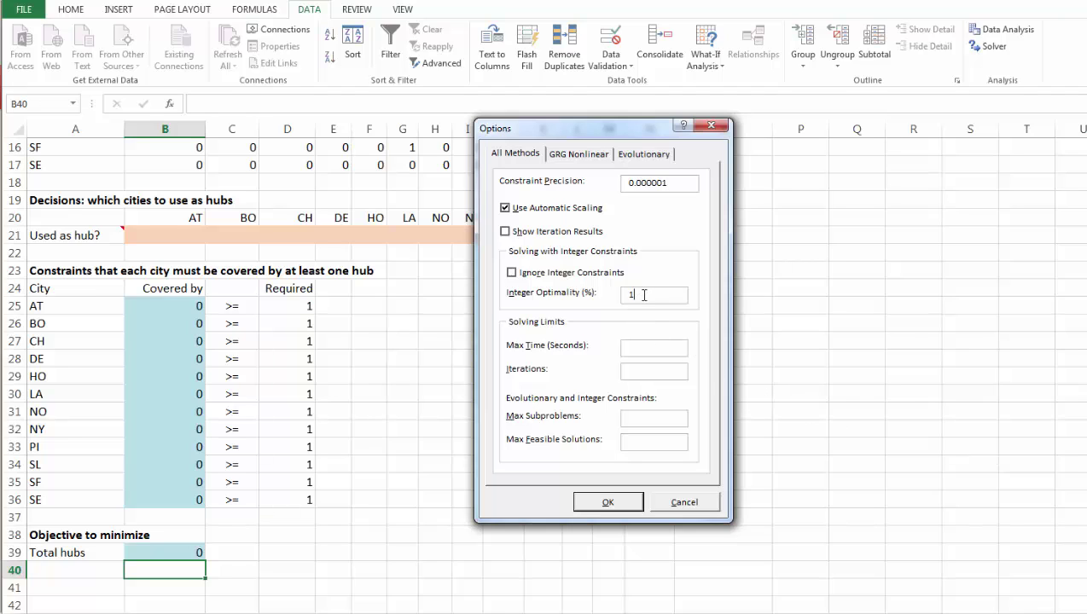
{"action": "double_click", "coordinate": [616, 294]}
{"action": "left_click_drag", "start_coordinate": [593, 128], "coordinate": [611, 79]}
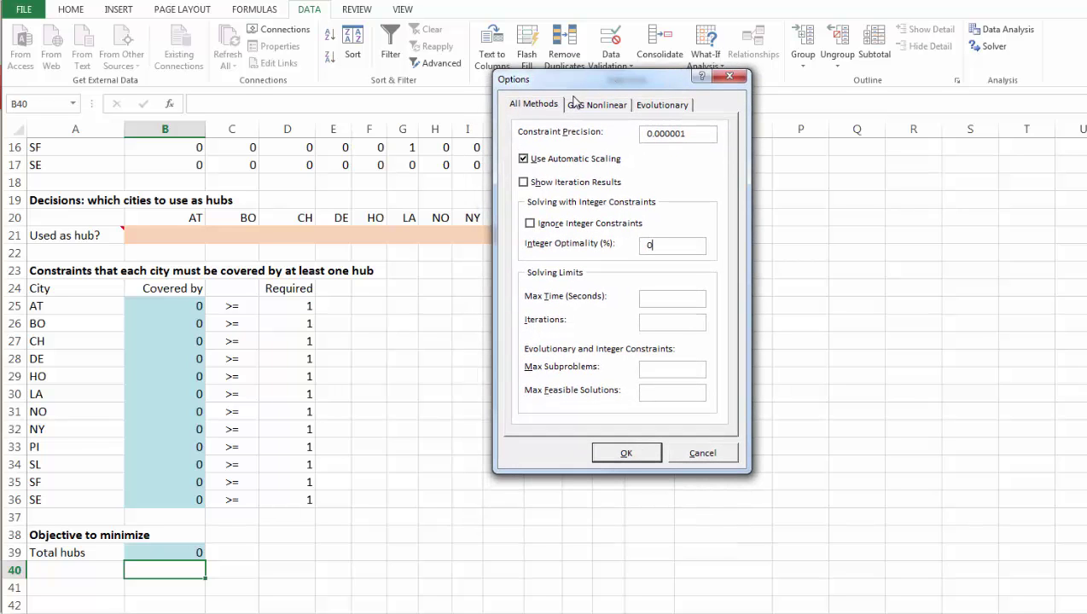
{"action": "left_click", "coordinate": [628, 454]}
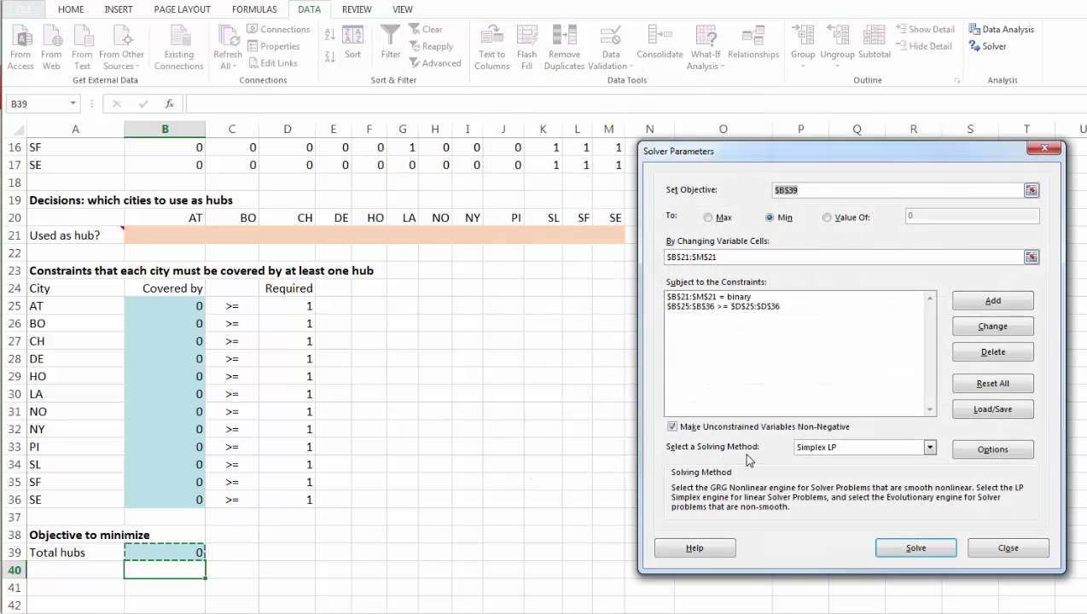
- Solve the hub model and keep the Solver solution
{"action": "left_click", "coordinate": [924, 550]}
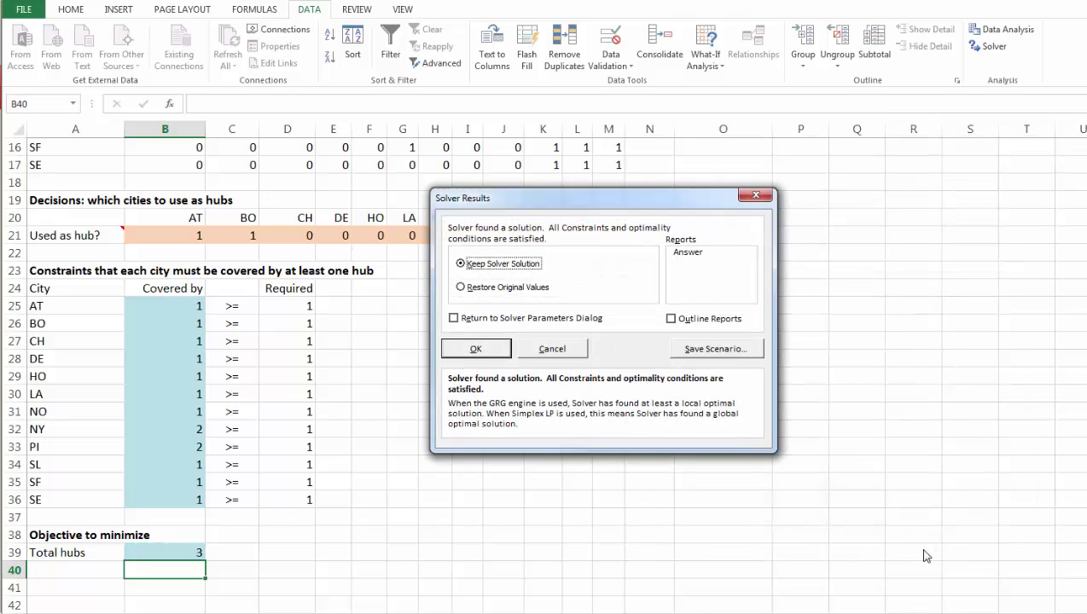
{"action": "left_click", "coordinate": [489, 355]}
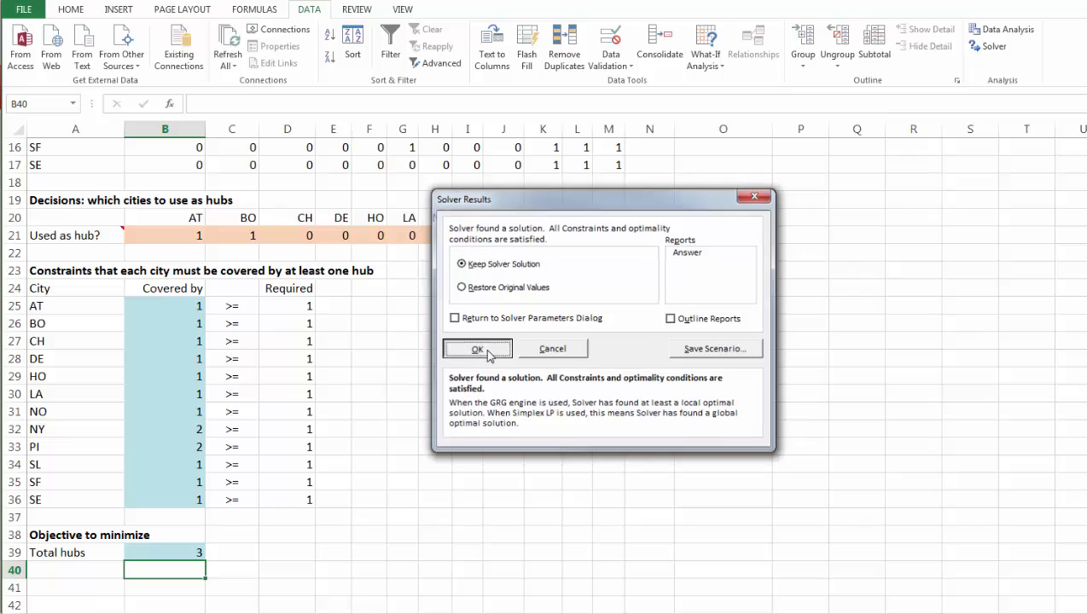
{"action": "left_click", "coordinate": [475, 349]}
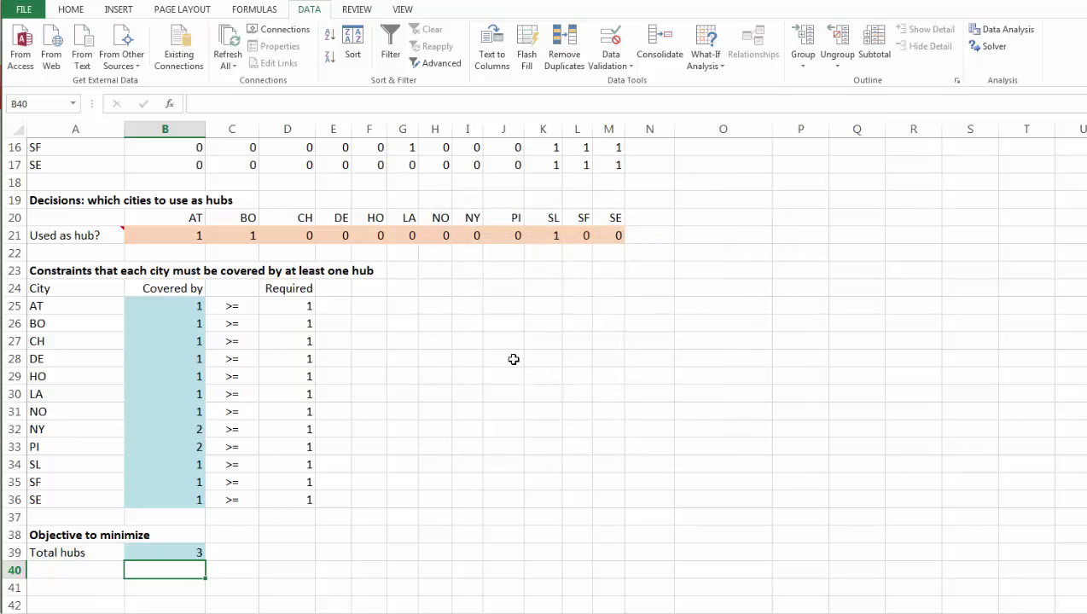
- Examine the chosen hubs in row 21, the coverage of each city and the total hubs in B39
{"action": "left_click", "coordinate": [499, 305]}
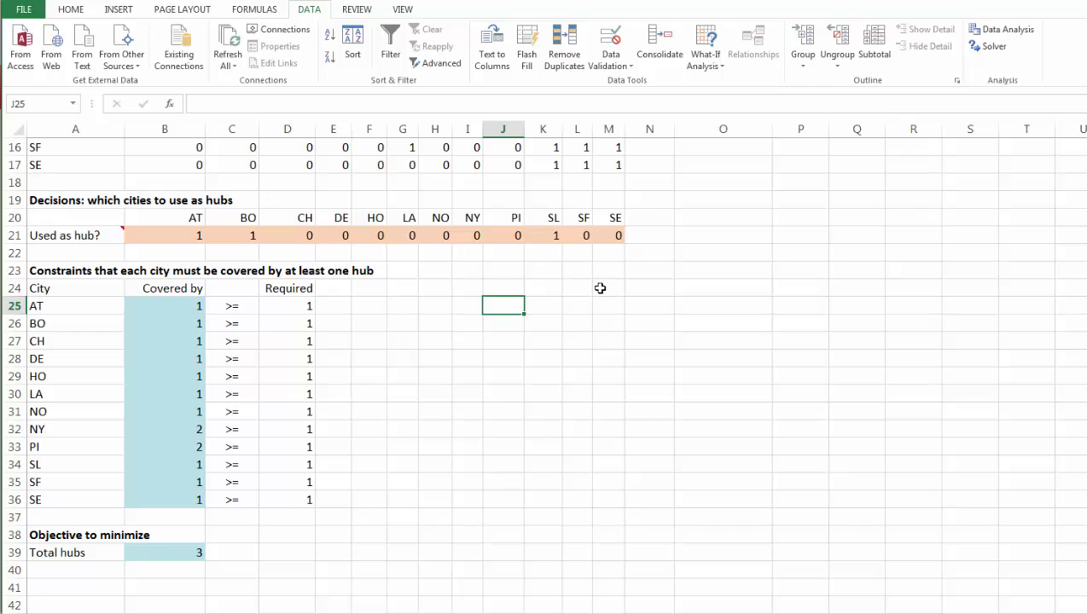
{"action": "left_click", "coordinate": [175, 235]}
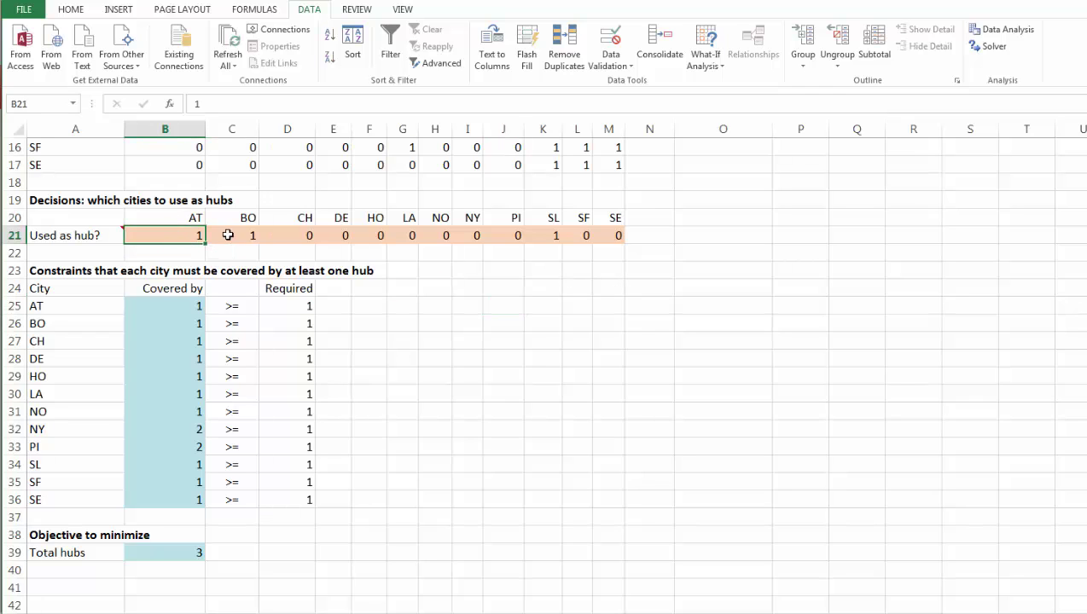
{"action": "left_click", "coordinate": [229, 235]}
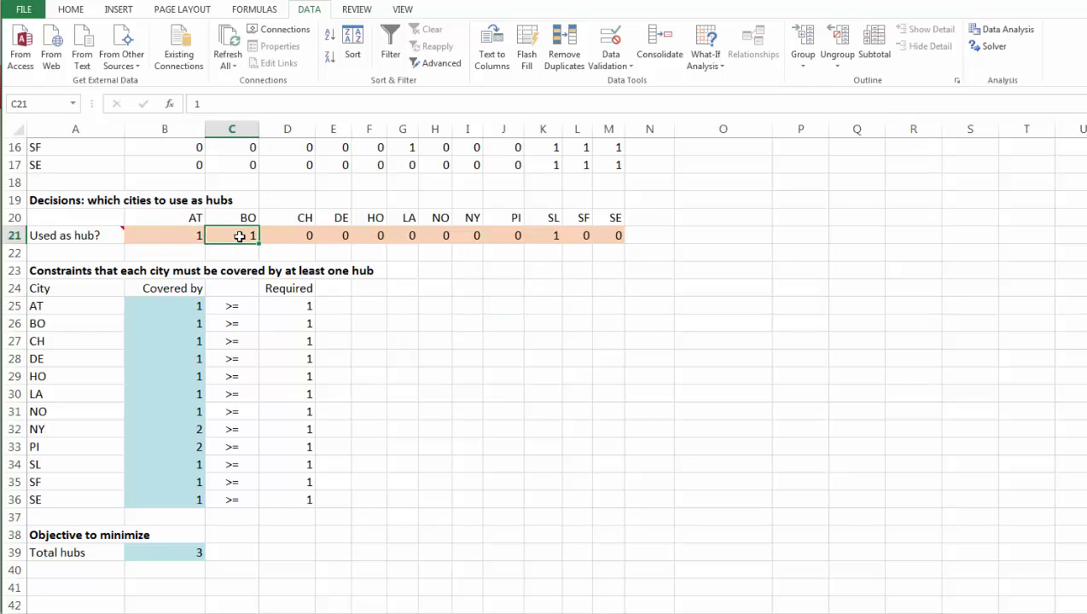
{"action": "left_click", "coordinate": [544, 236]}
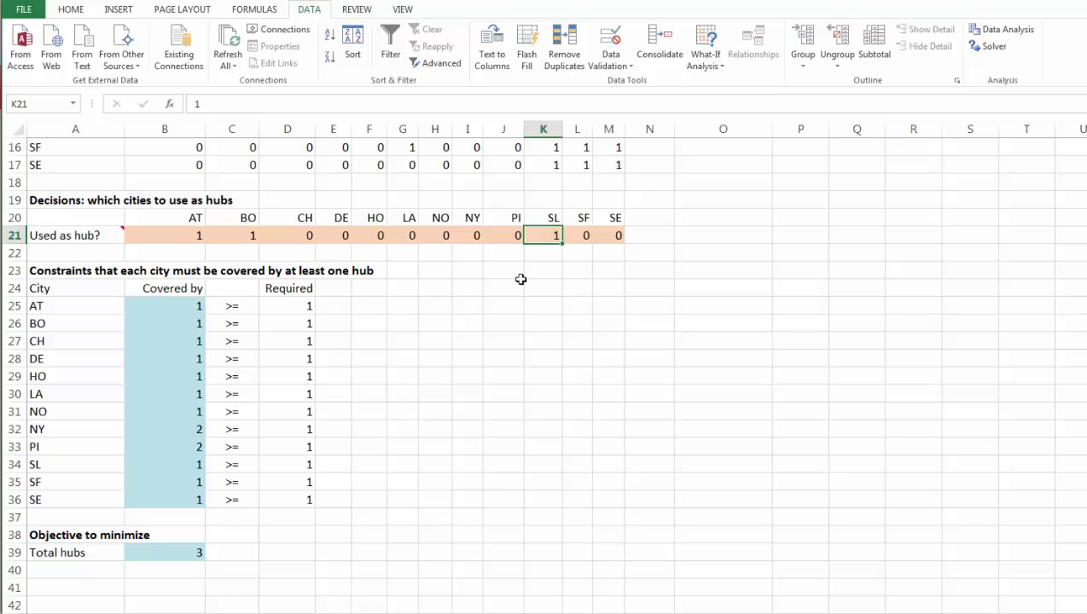
{"action": "left_click", "coordinate": [494, 305]}
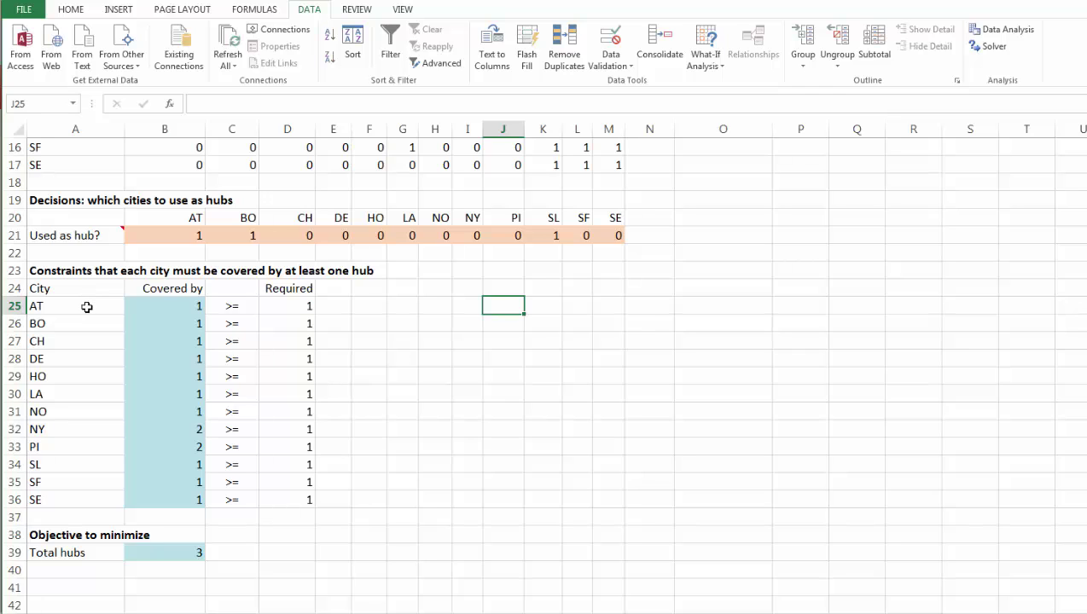
{"action": "left_click", "coordinate": [73, 327]}
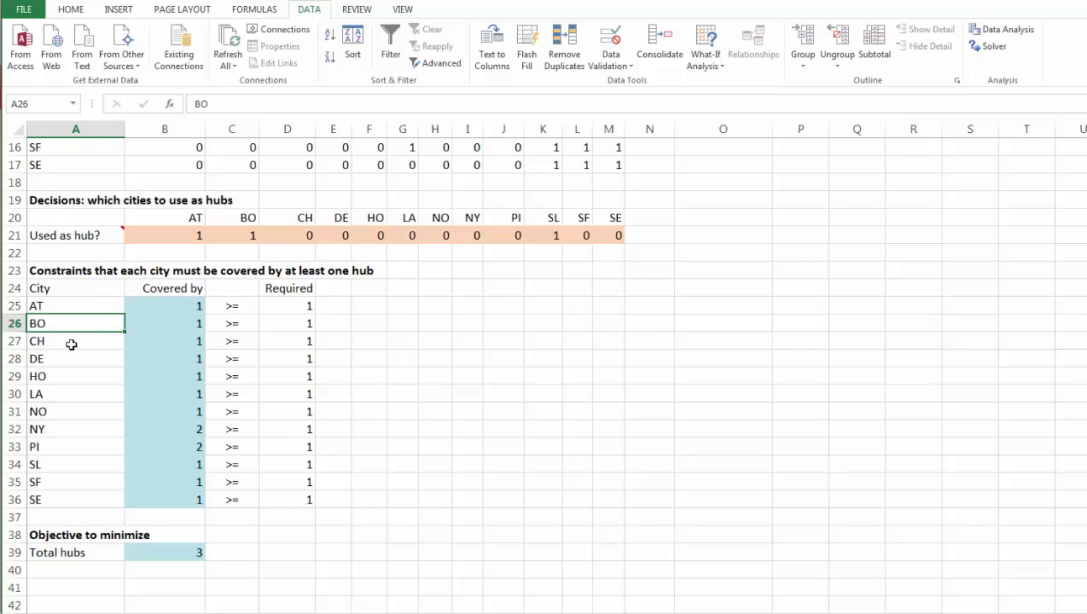
{"action": "left_click", "coordinate": [71, 342]}
{"action": "left_click", "coordinate": [51, 430]}
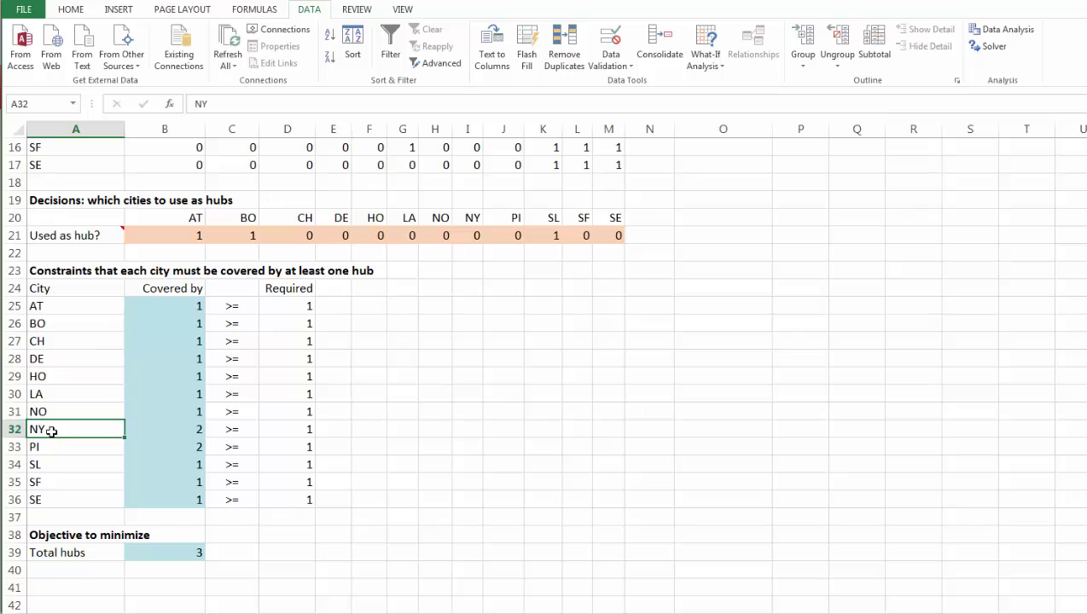
{"action": "left_click", "coordinate": [53, 449]}
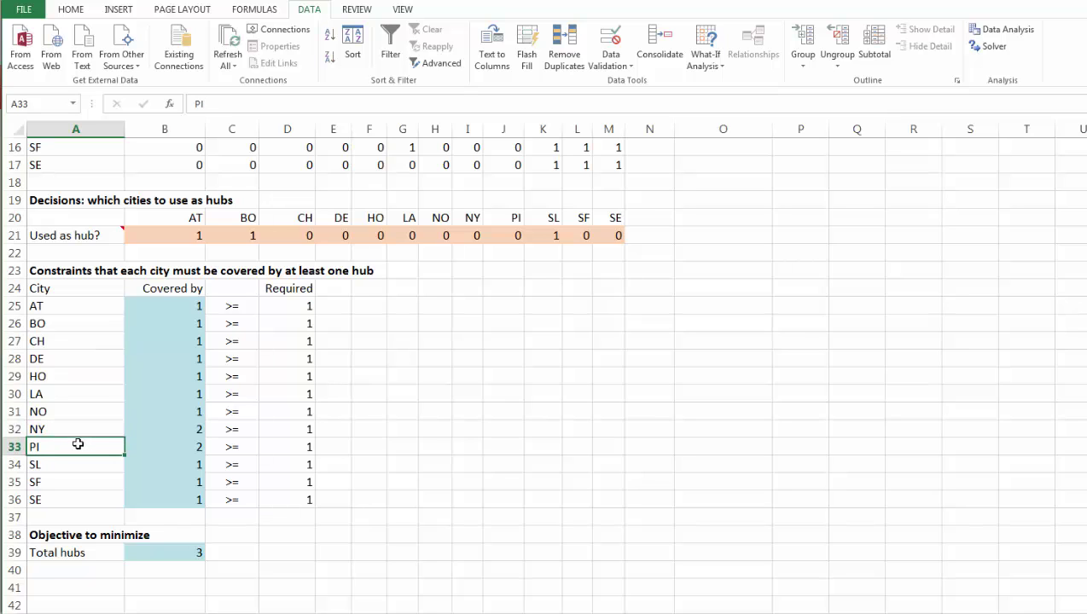
{"action": "left_click", "coordinate": [168, 433]}
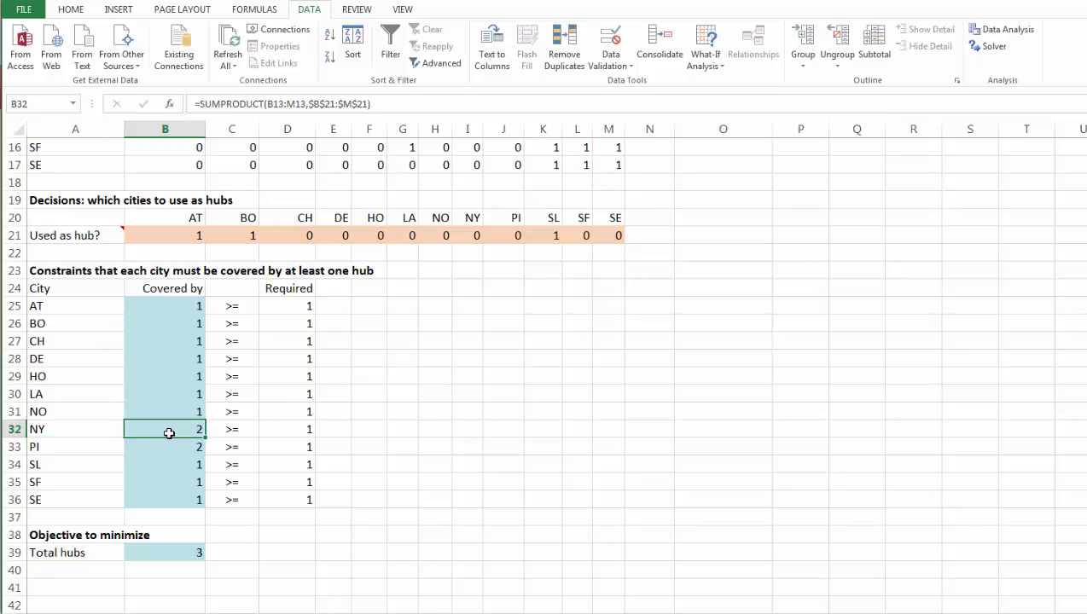
{"action": "left_click", "coordinate": [159, 549]}
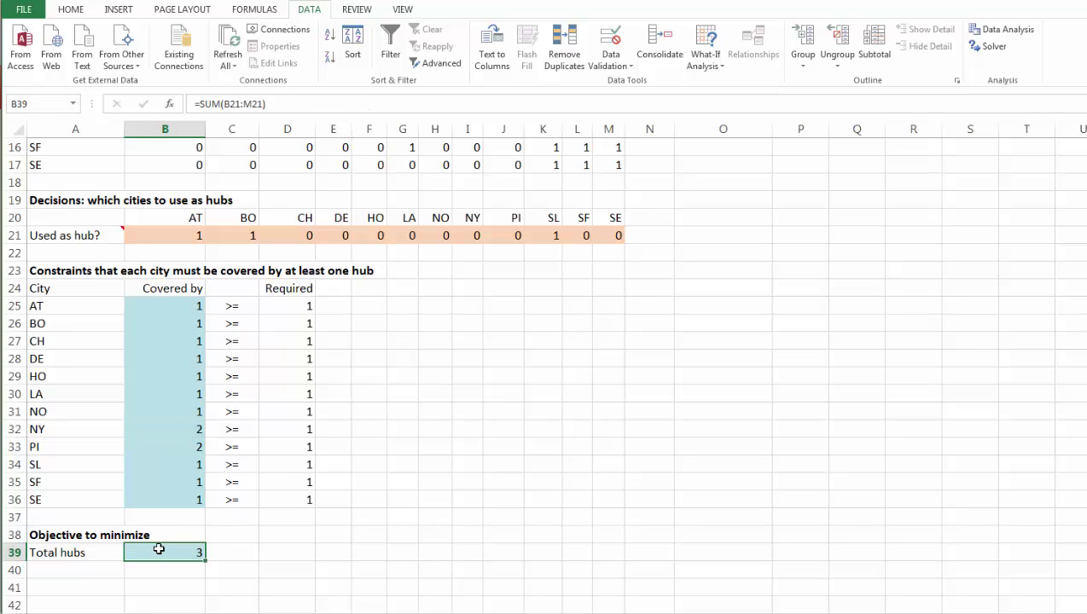